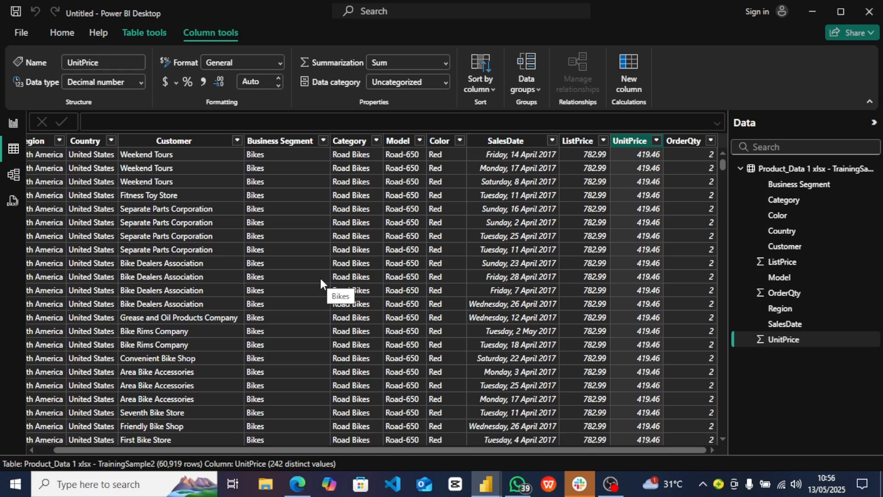
Rename the Product_Data 1 xlsx - TrainingSample2 table to Sales
double_click(799, 171)
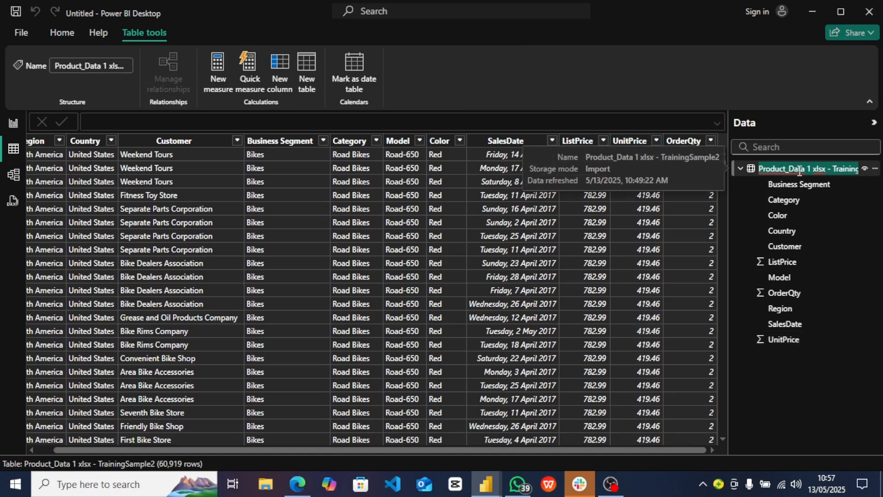
type("Sales")
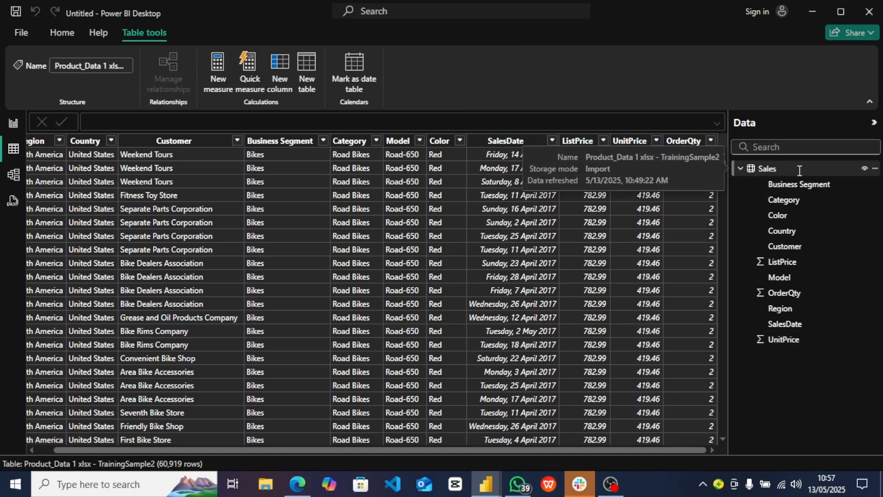
key("Return")
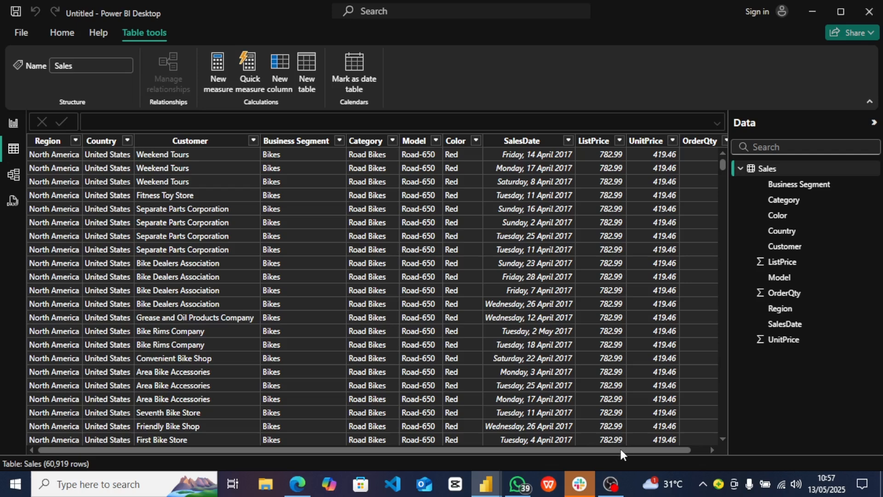
left_click_drag(620, 449, 664, 449)
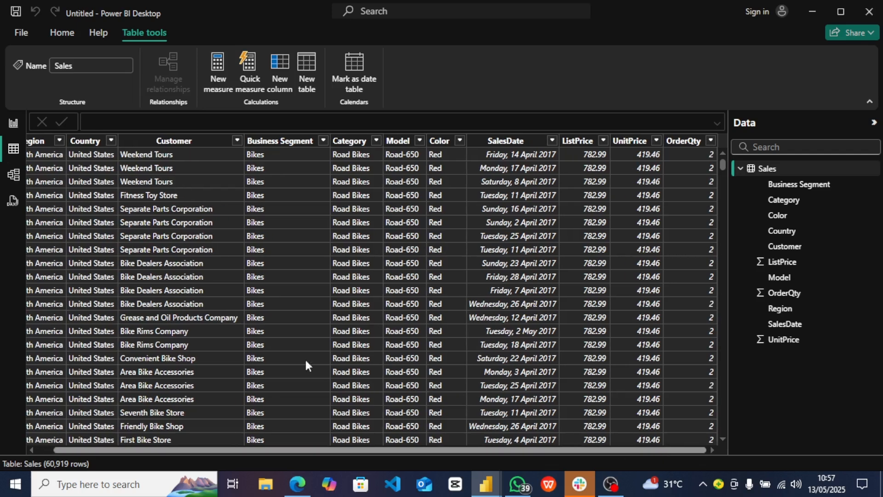
left_click_drag(352, 448, 296, 450)
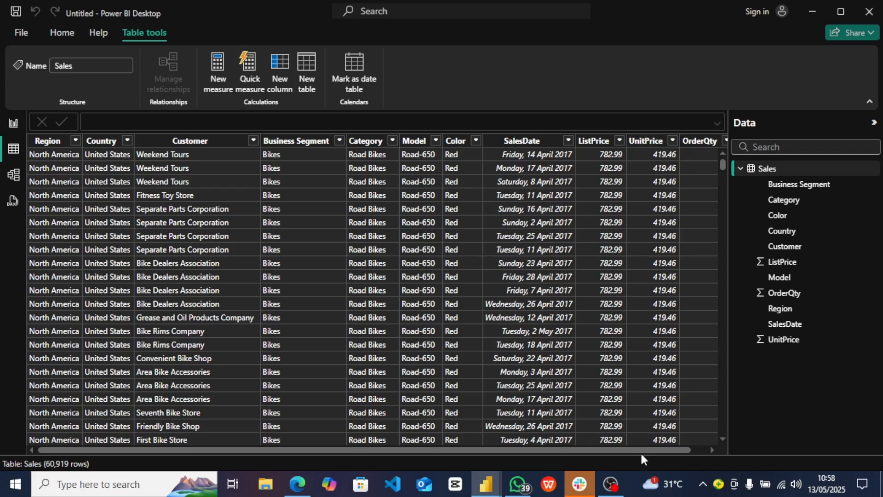
left_click_drag(643, 448, 697, 452)
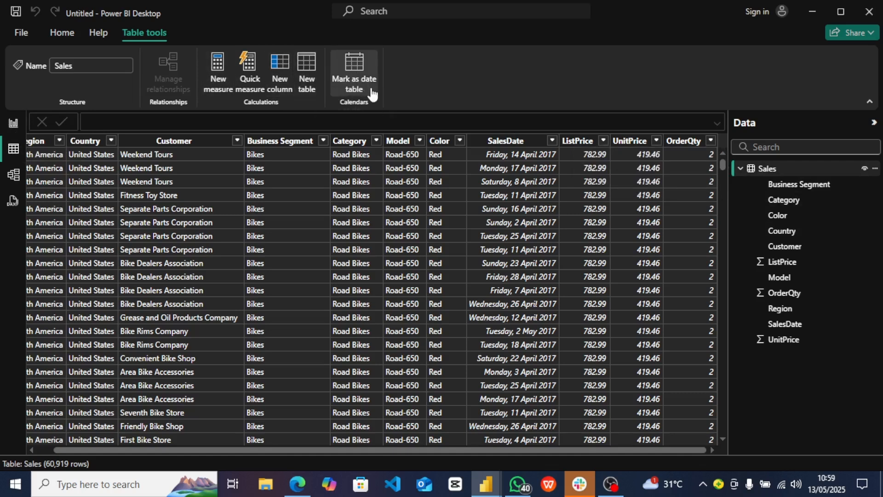
Add a calculated column to the Sales table with the formula Revenue Col = Sales[UnitPrice]*Sales[OrderQty]
left_click(287, 85)
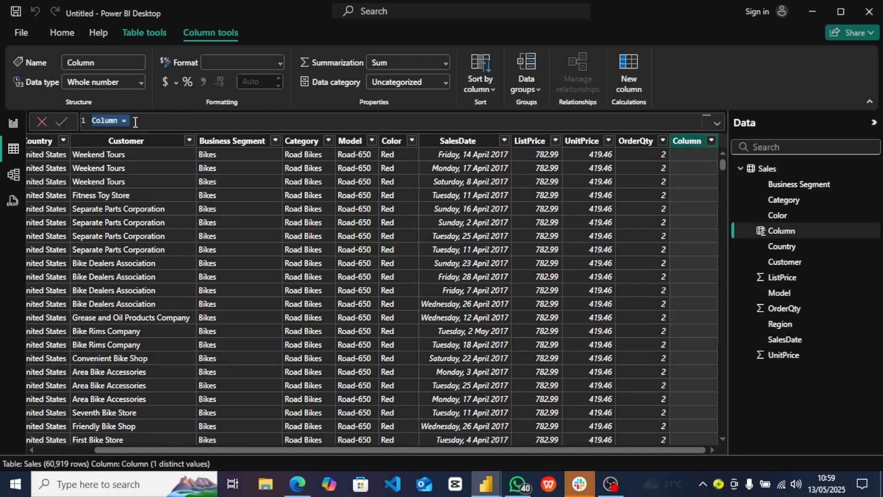
key("BackSpace")
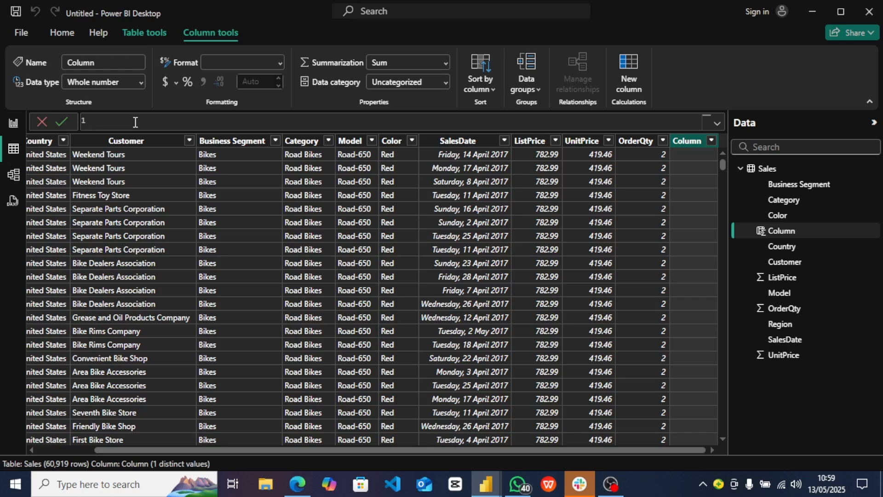
type("Revenue")
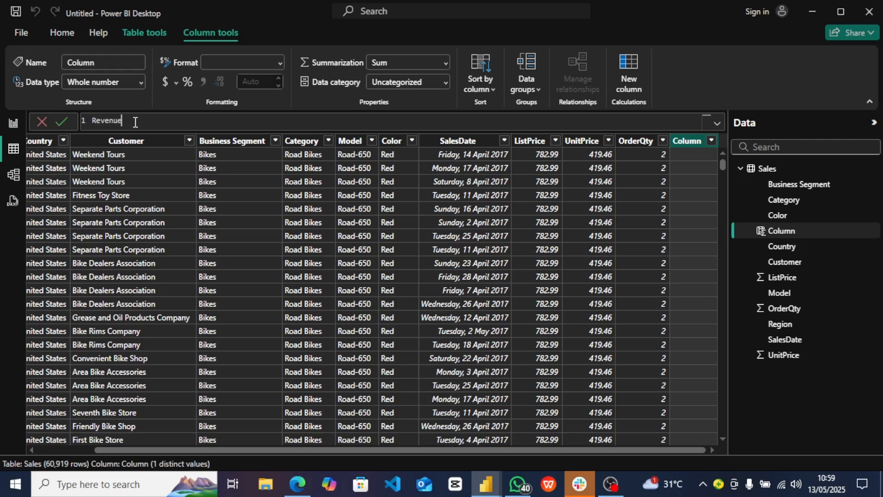
type(" Col =")
type("un")
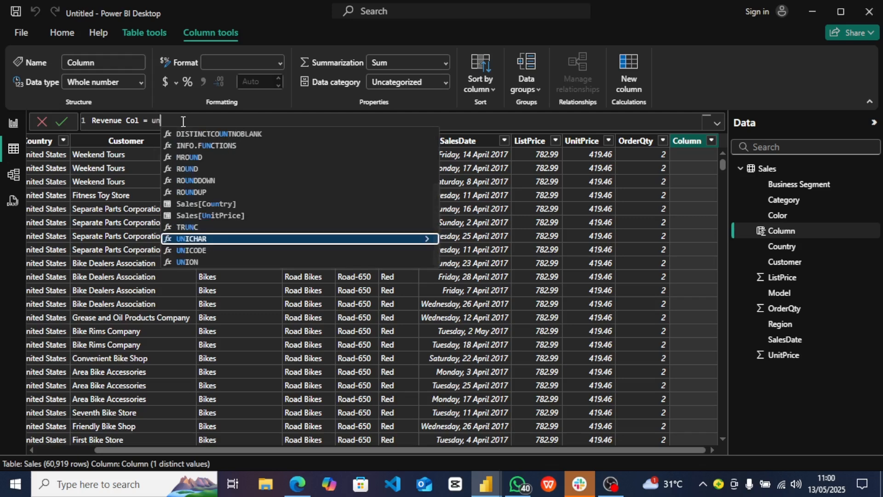
left_click(210, 216)
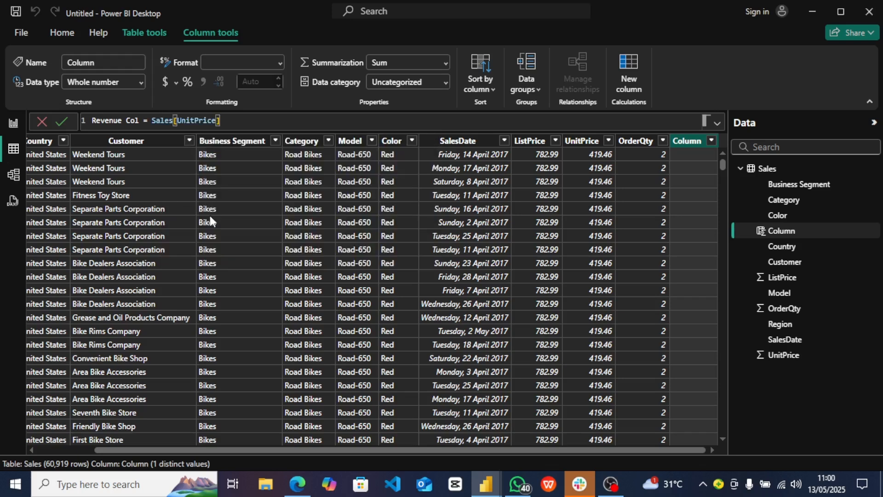
type("*or")
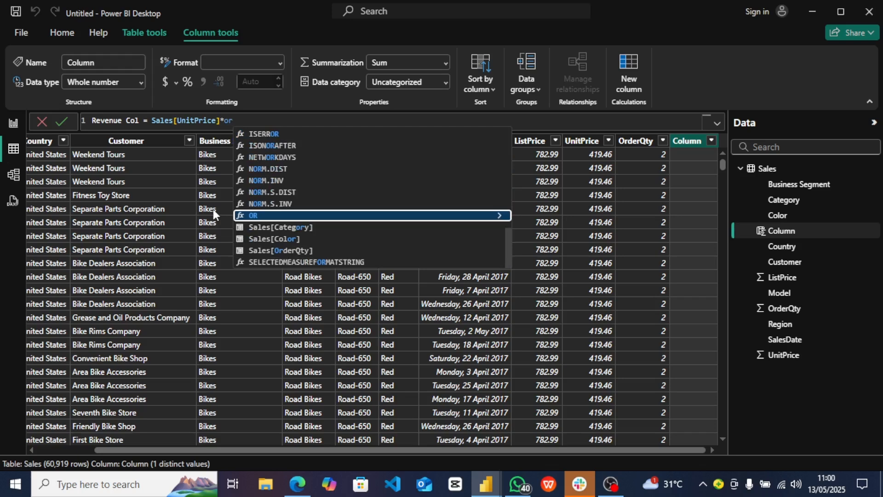
type("d")
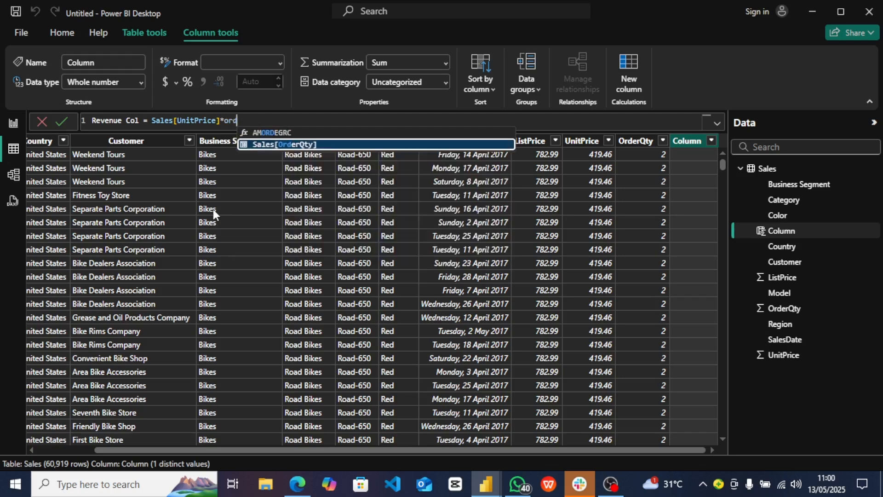
left_click(289, 145)
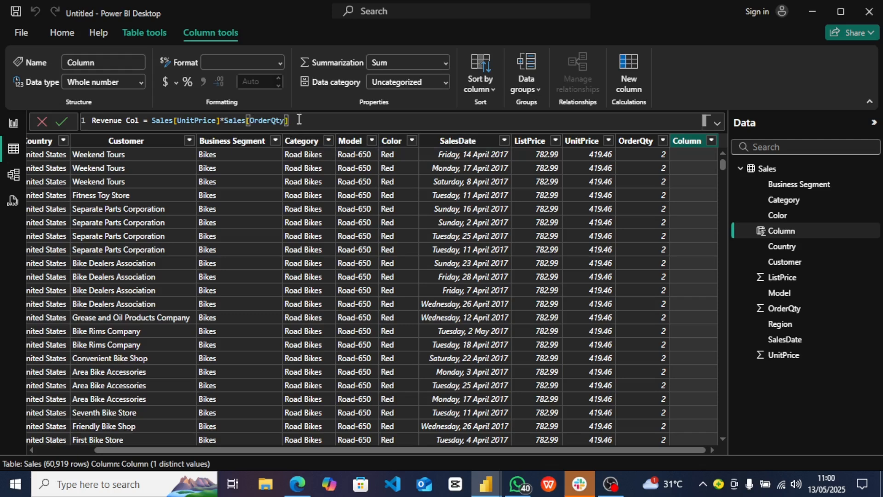
key("Return")
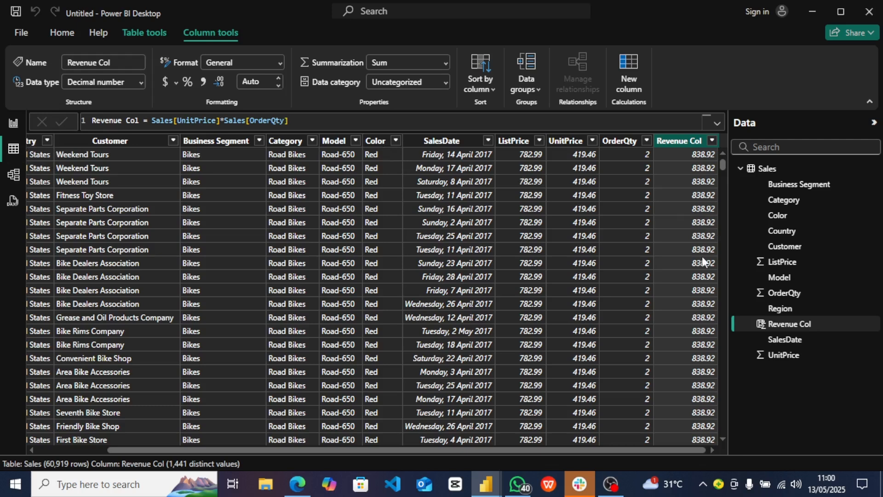
Start a new measure named Revenue in the Sales table, using the SUMX function
left_click(807, 173)
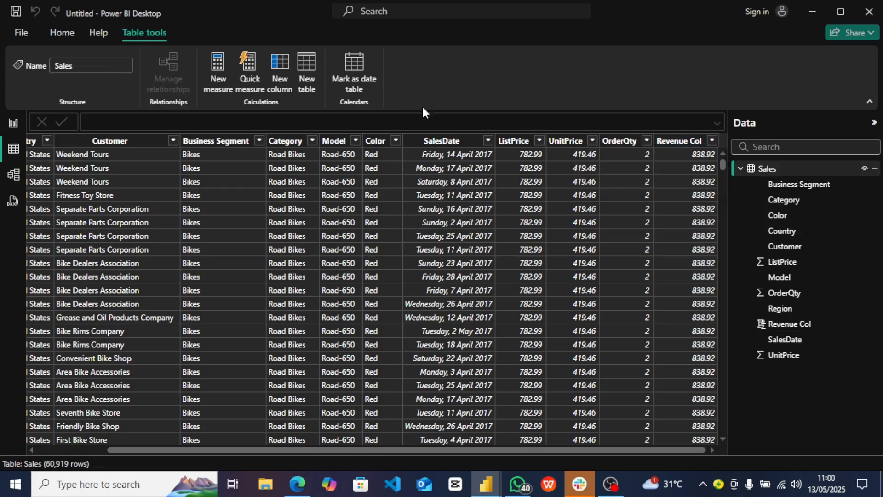
left_click(208, 87)
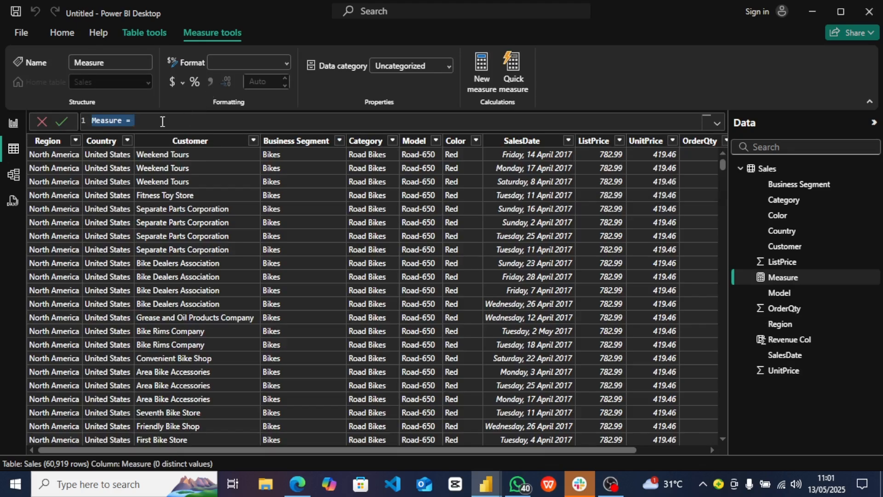
key("BackSpace")
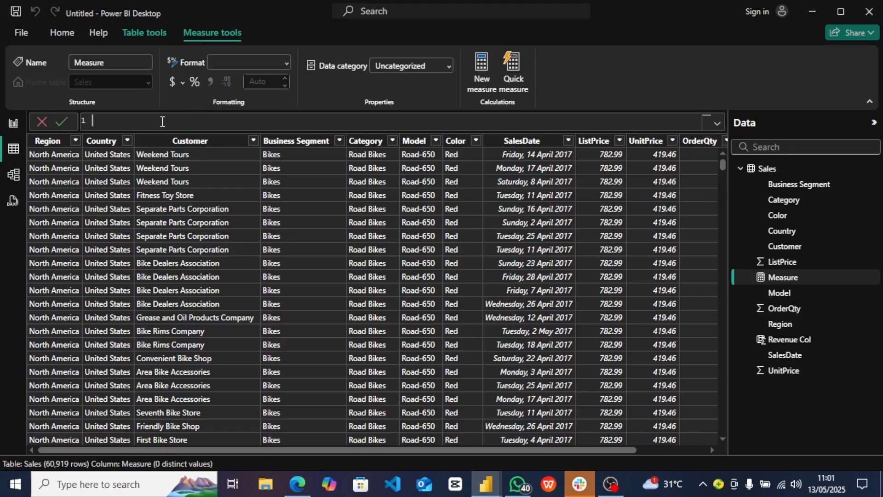
type("Revenue =")
left_click_drag(342, 448, 441, 437)
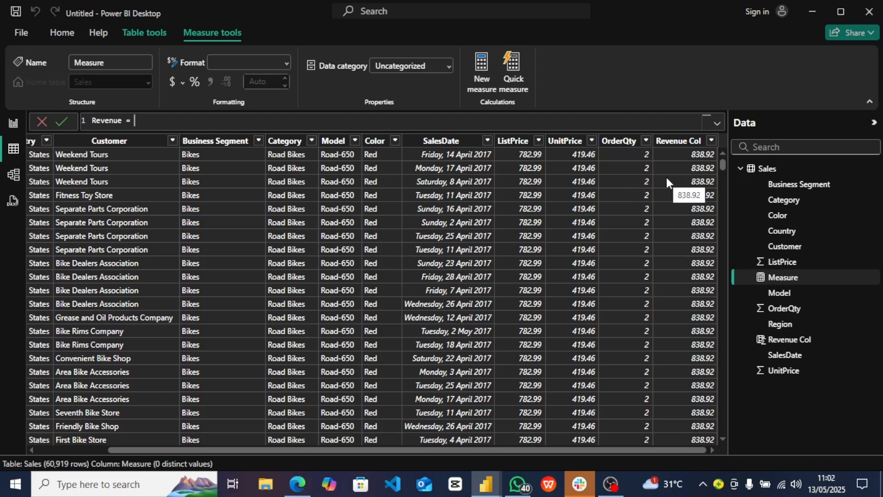
type("SUM")
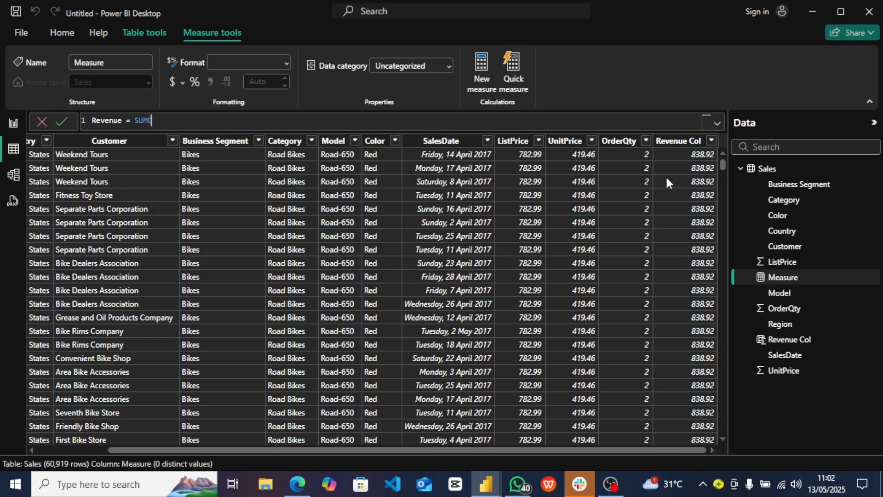
type("X")
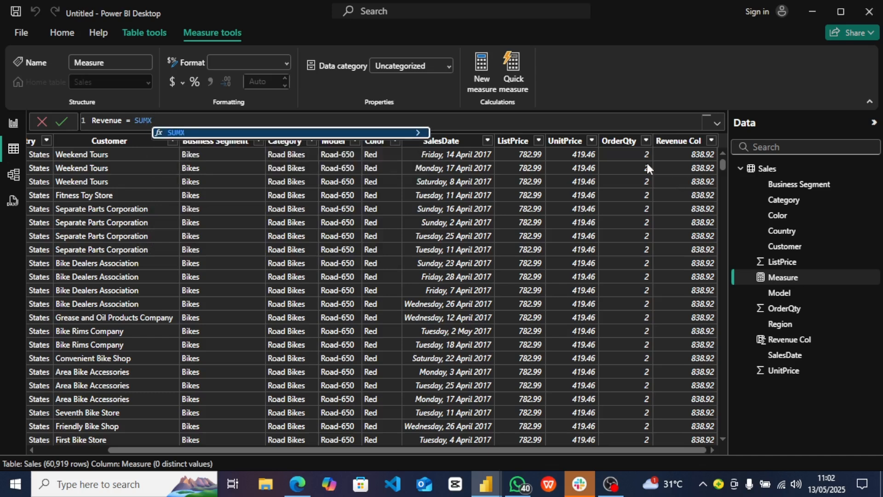
left_click(325, 130)
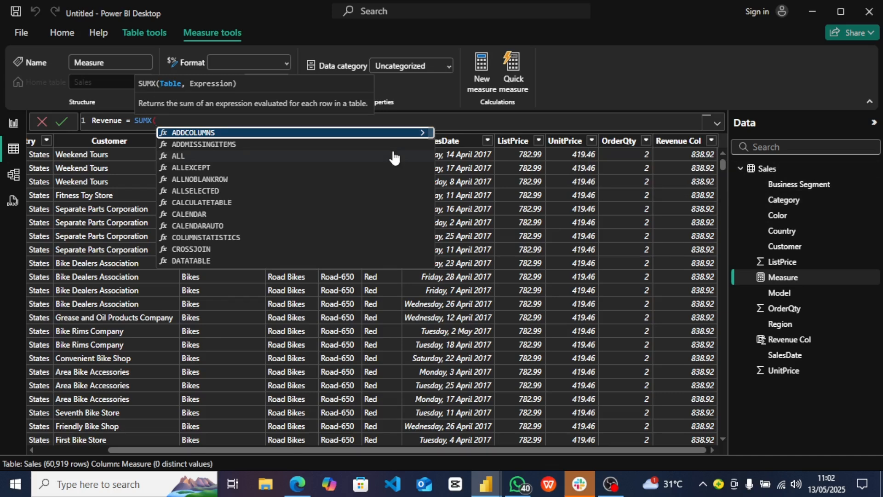
Complete the Revenue measure's SUMX formula with Sales as the table and Sales[UnitPrice] * Sales[OrderQty] as the expression, and commit it
type("sa")
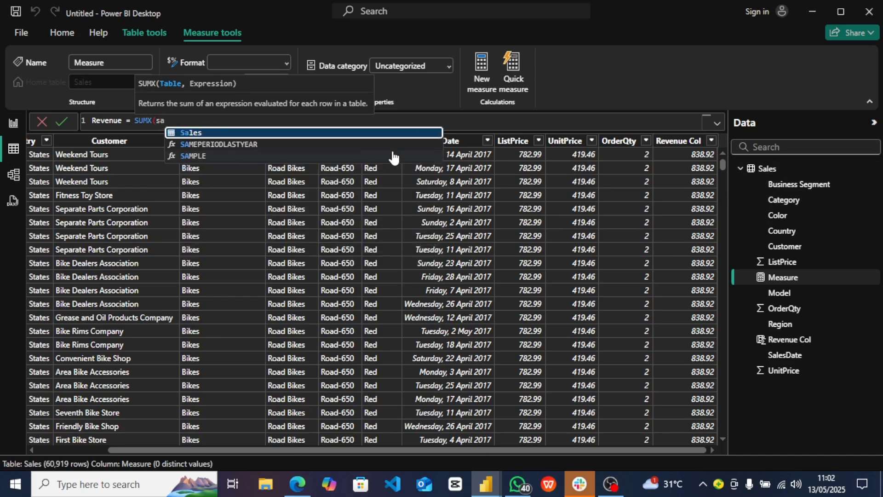
left_click(365, 133)
type(",")
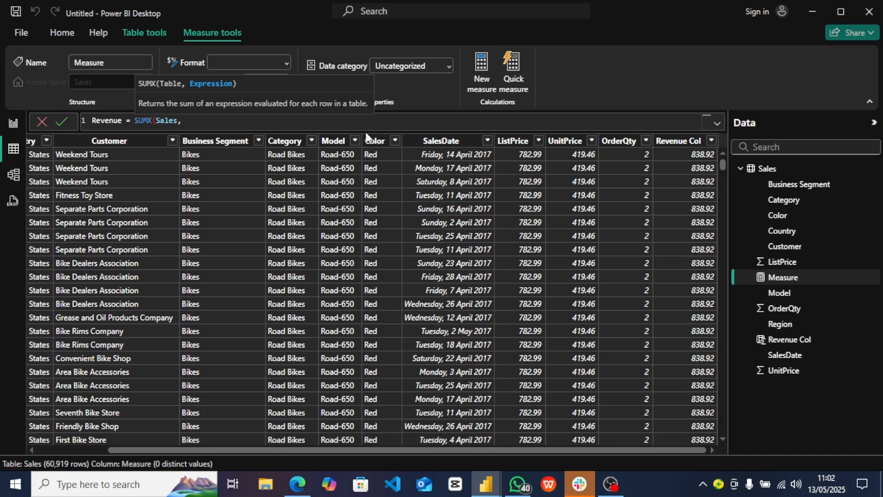
type("uni")
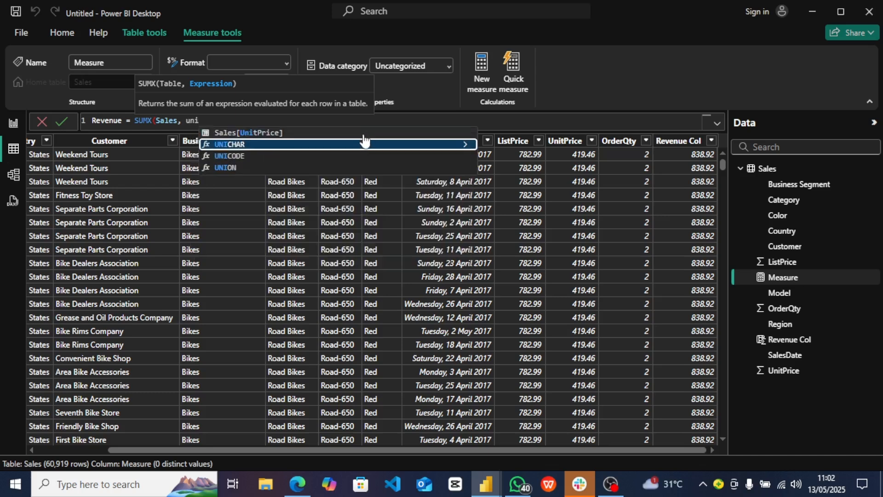
left_click(355, 130)
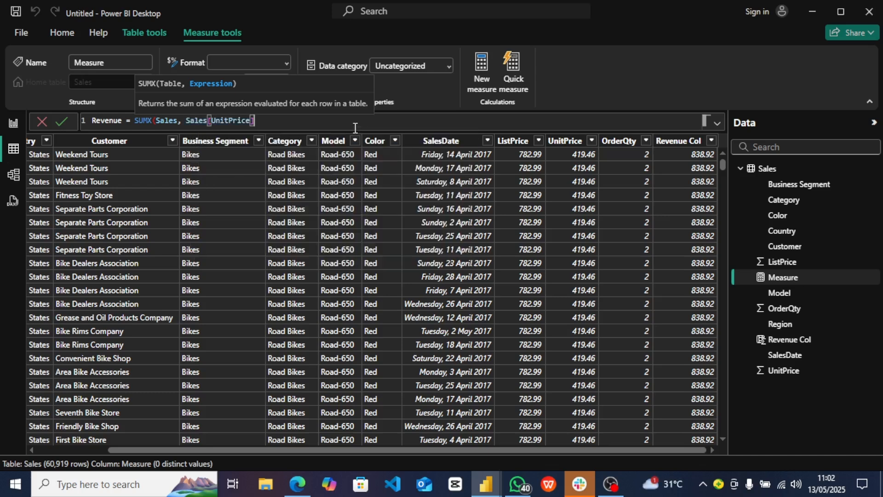
type("* or")
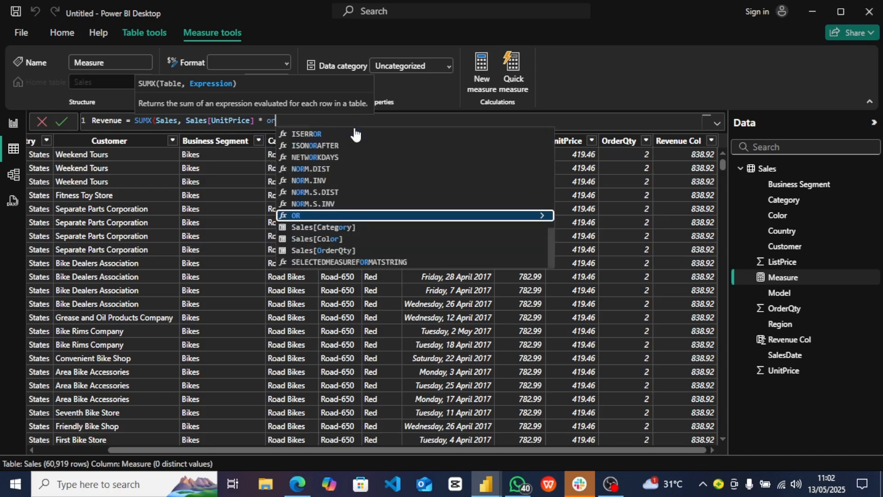
left_click(352, 249)
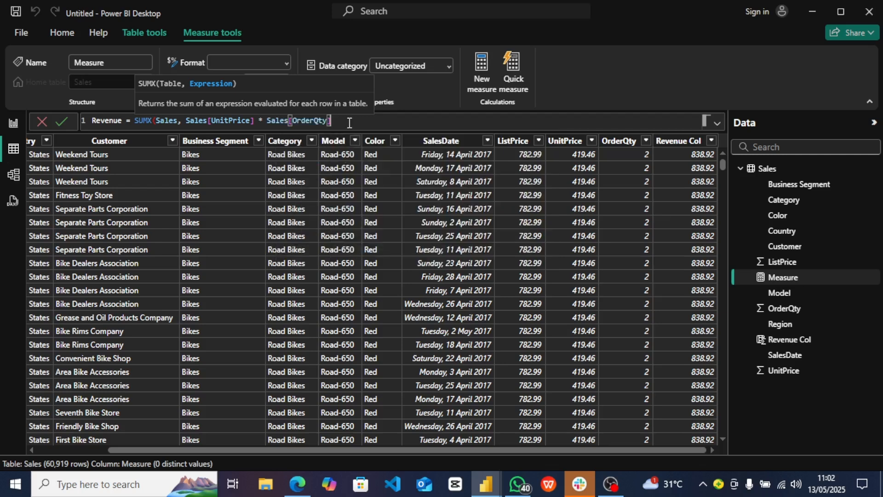
type(")")
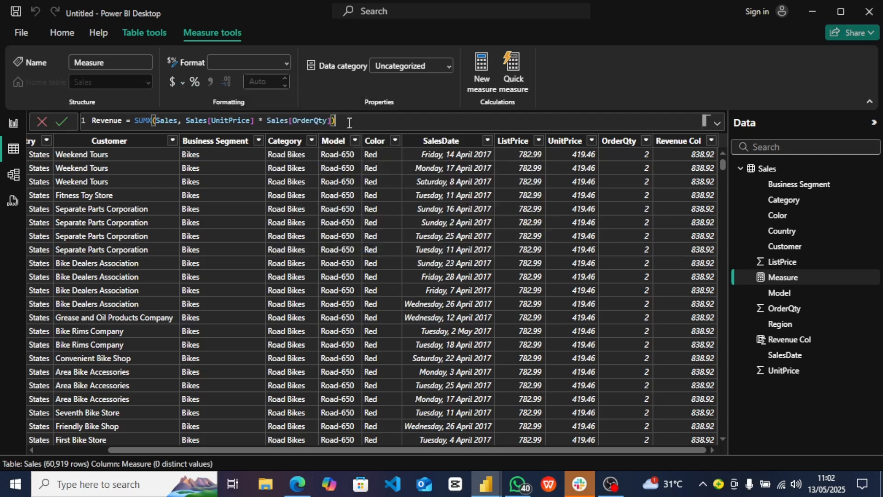
key("Return")
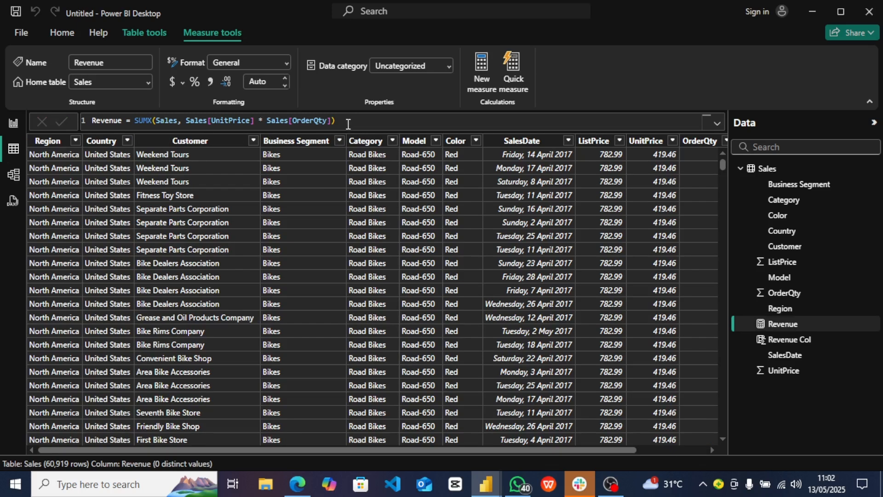
Switch to the report view and add an empty card visual to Page 1
left_click_drag(301, 449, 432, 458)
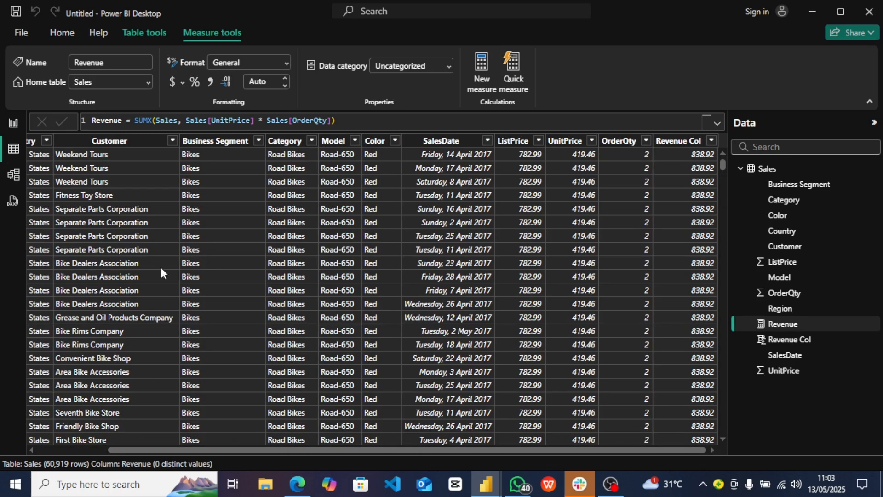
left_click(13, 124)
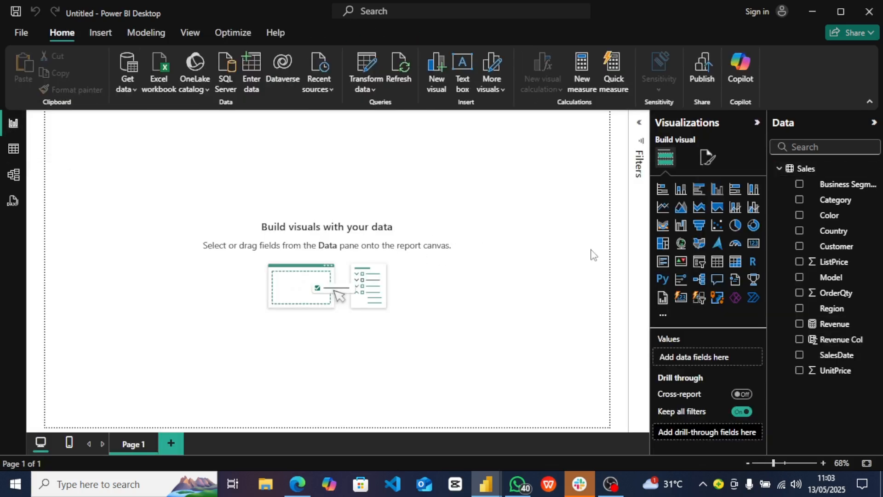
left_click(757, 123)
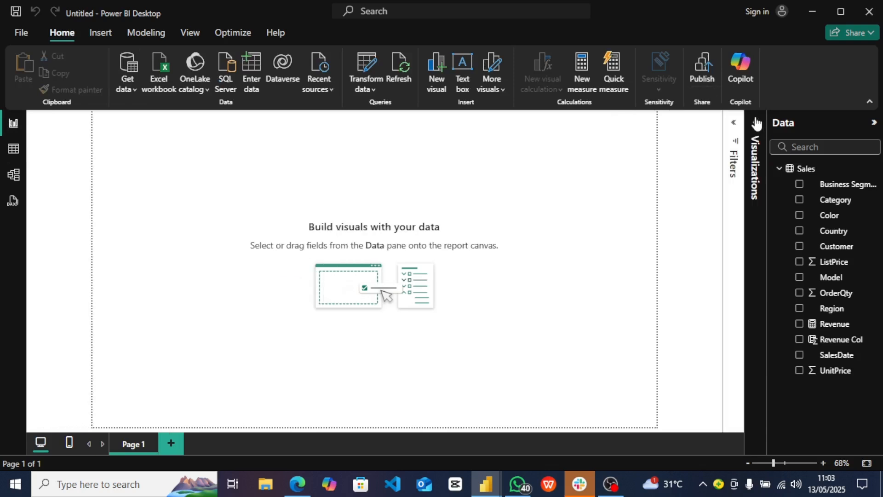
left_click(757, 123)
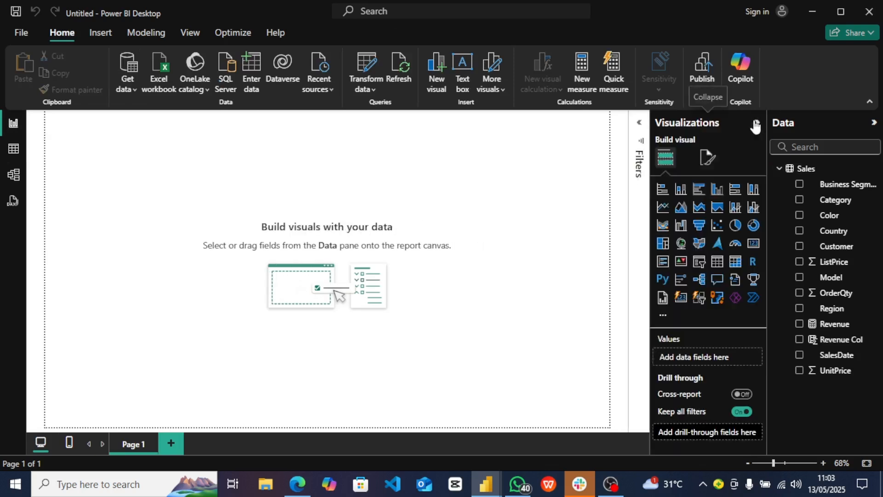
left_click(752, 248)
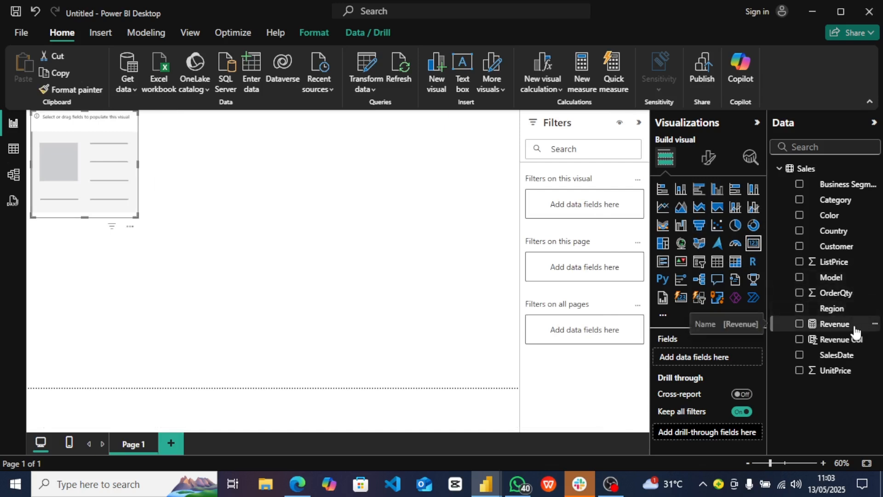
Show the Revenue measure in the empty card and move the card slightly inward from the page's upper-left corner
left_click_drag(855, 333, 755, 351)
left_click_drag(743, 357, 739, 356)
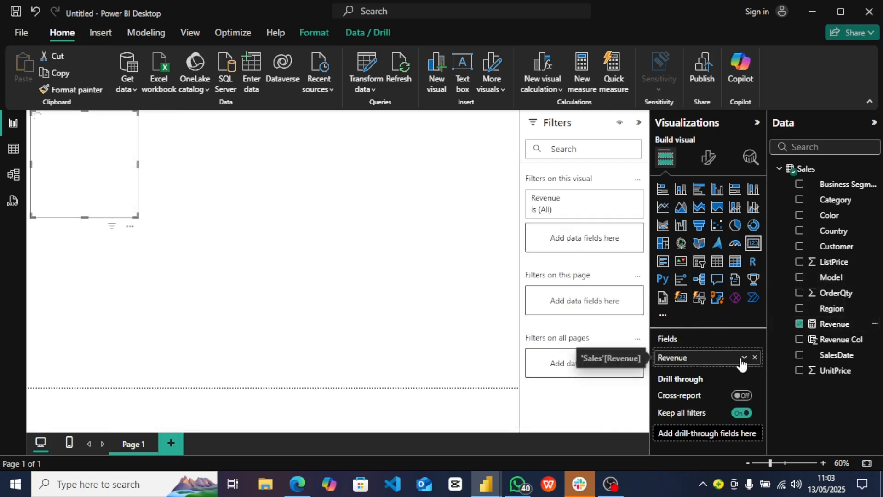
left_click_drag(57, 189, 91, 209)
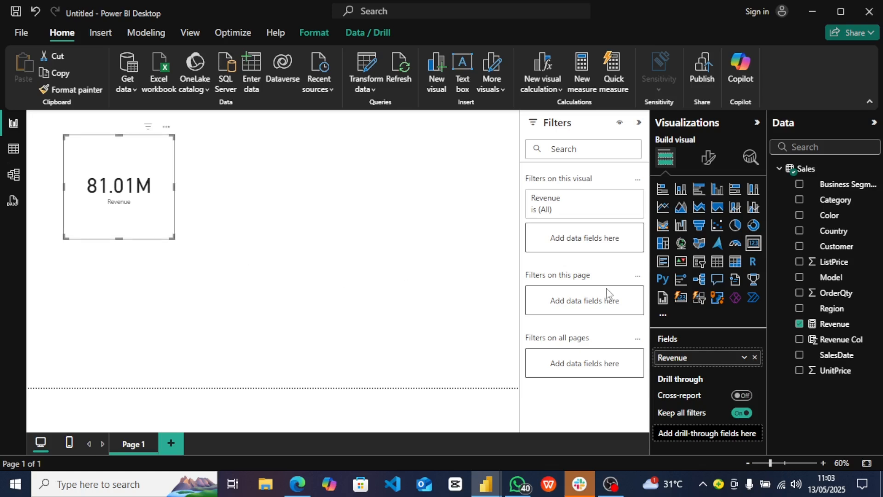
Add a second card showing the sum of Revenue Col and place it directly beside the Revenue card
left_click(14, 148)
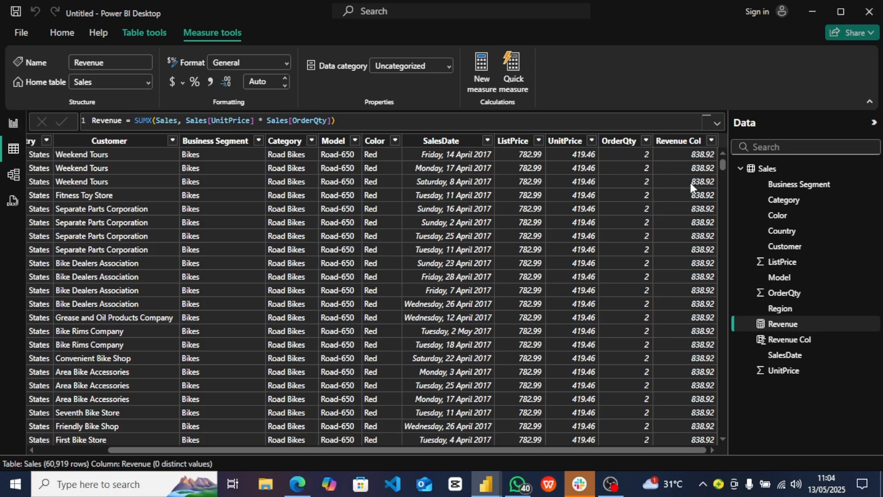
left_click(13, 123)
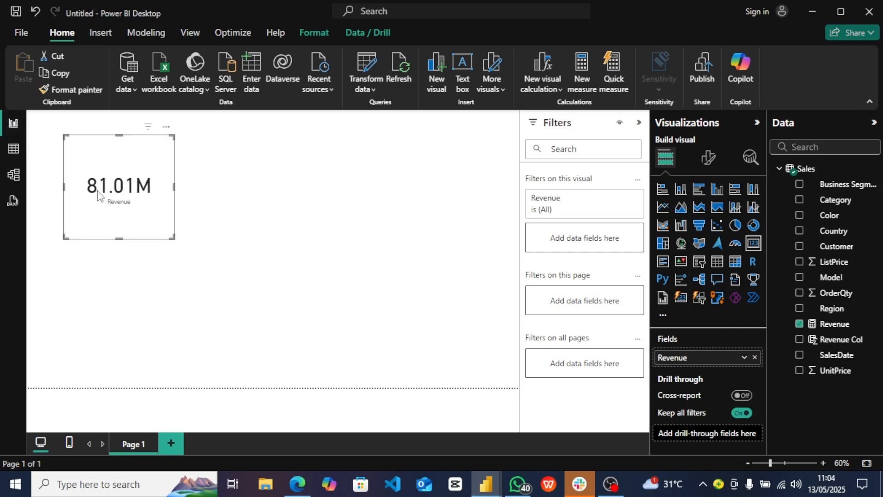
left_click(239, 229)
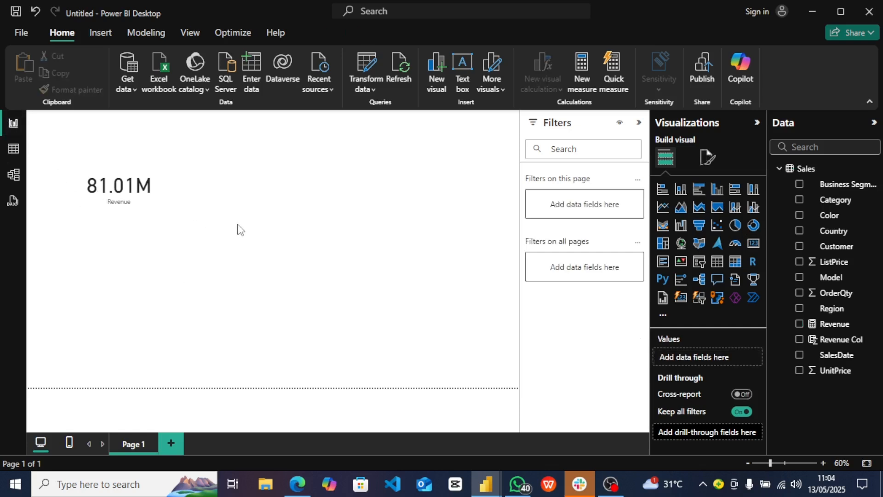
left_click(752, 248)
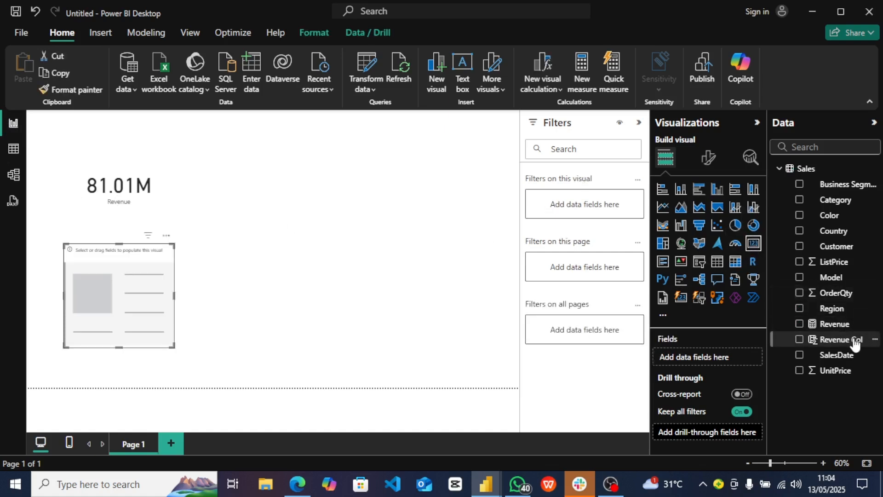
left_click_drag(855, 343, 743, 363)
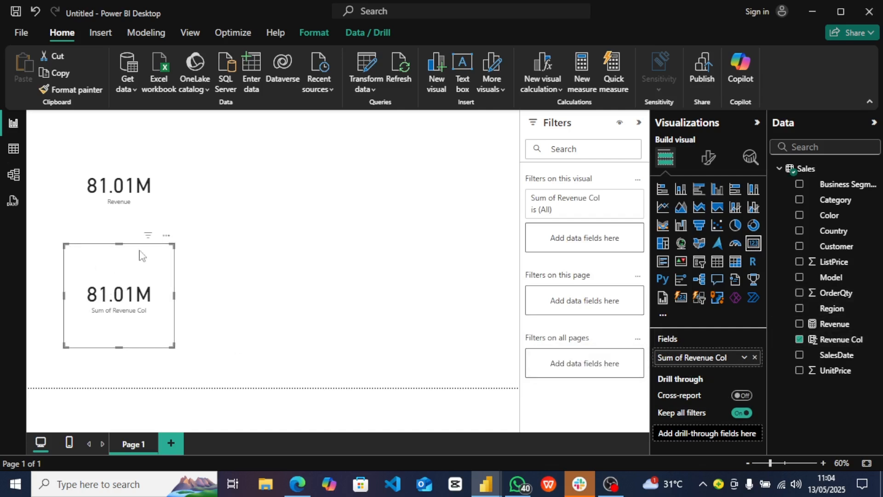
left_click_drag(141, 255, 222, 151)
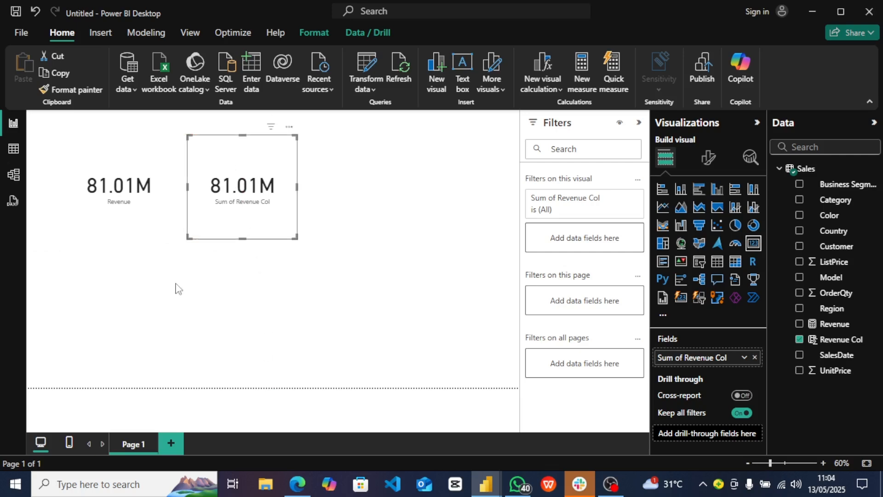
Start a new measure named Total Order in the Sales table
left_click(14, 148)
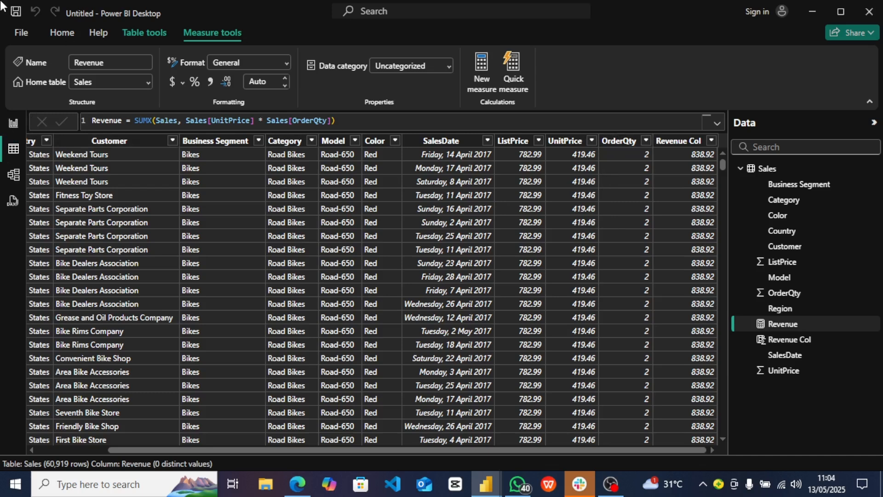
left_click(23, 124)
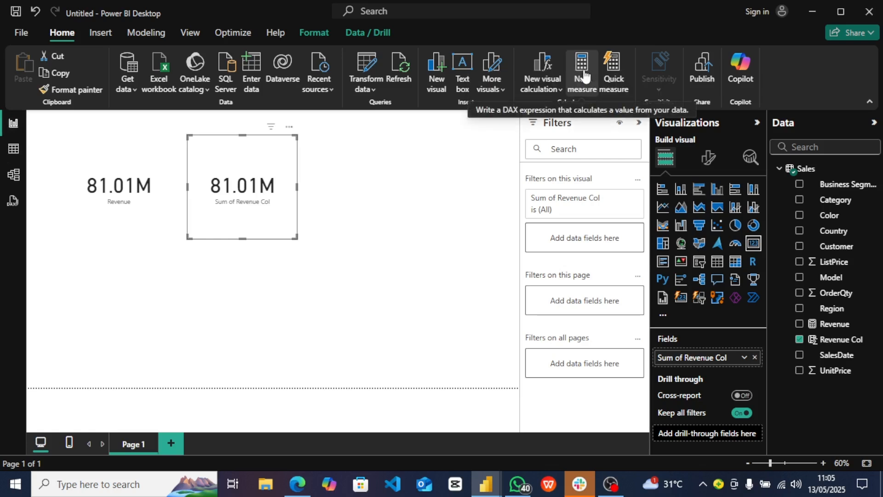
left_click(802, 170)
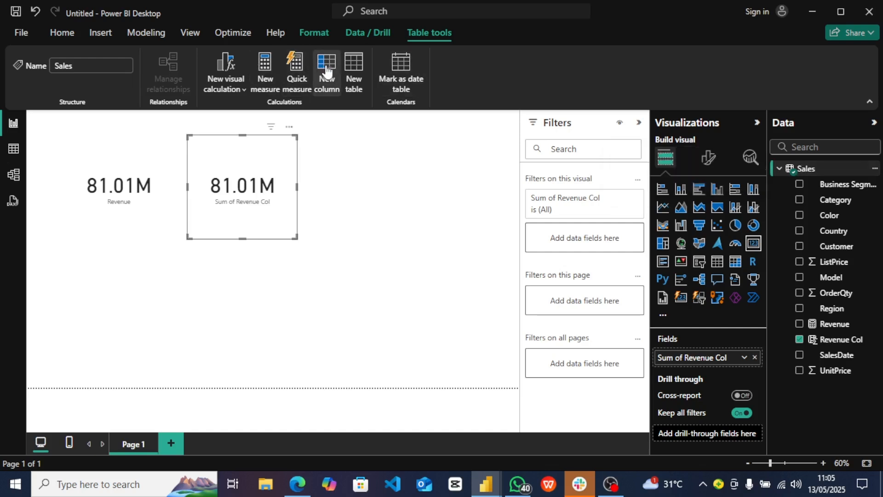
left_click(264, 85)
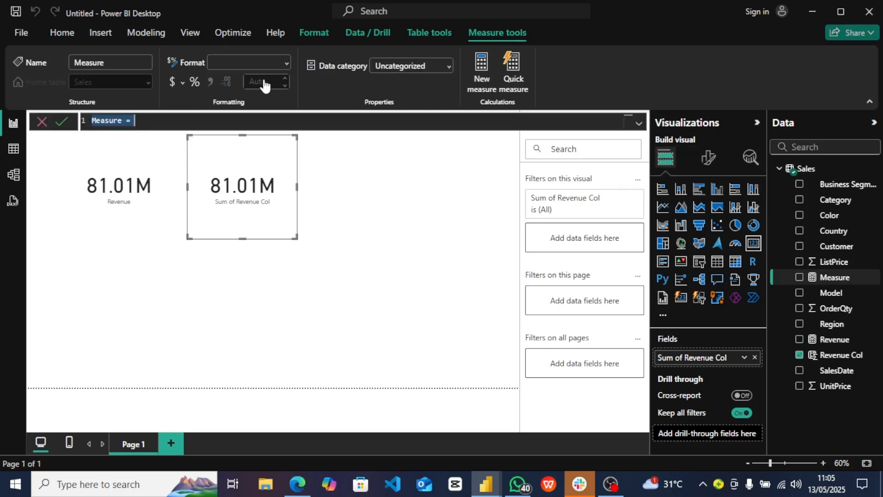
key("BackSpace")
type("Total C")
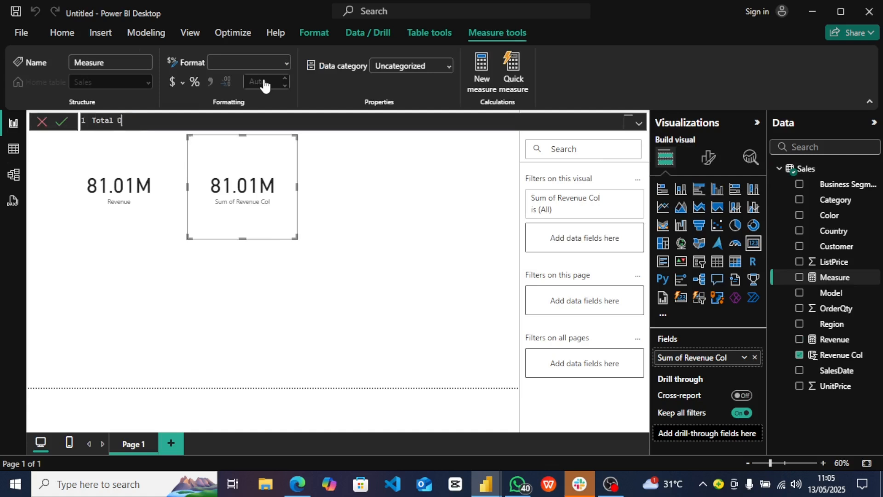
key("BackSpace")
type("Order =")
Complete the Total Order measure's formula as SUM(Sales[OrderQty]) and commit it
type("sum")
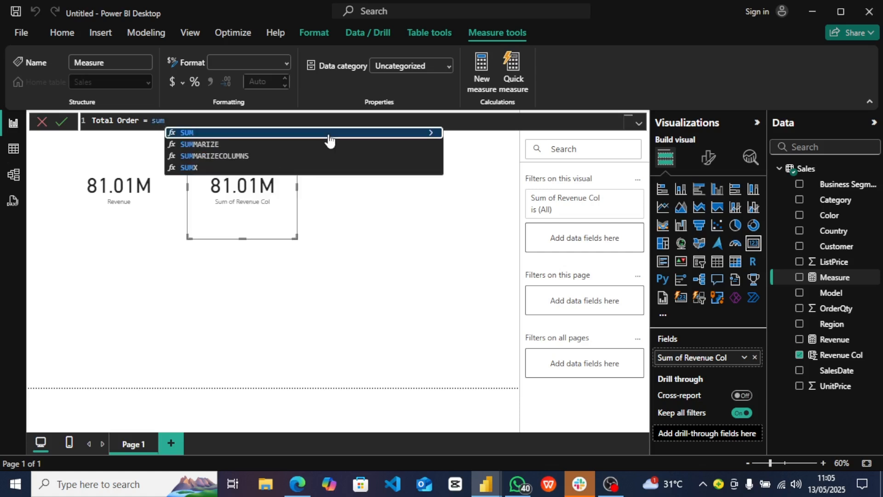
left_click(329, 135)
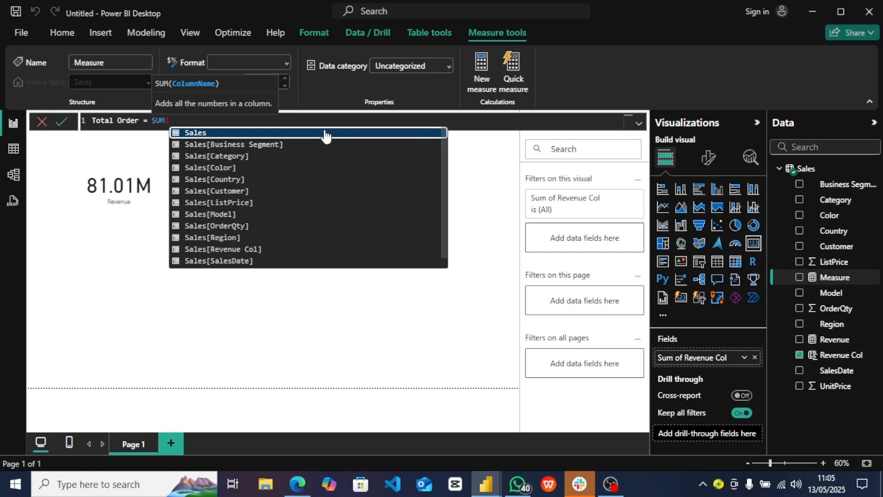
left_click(266, 226)
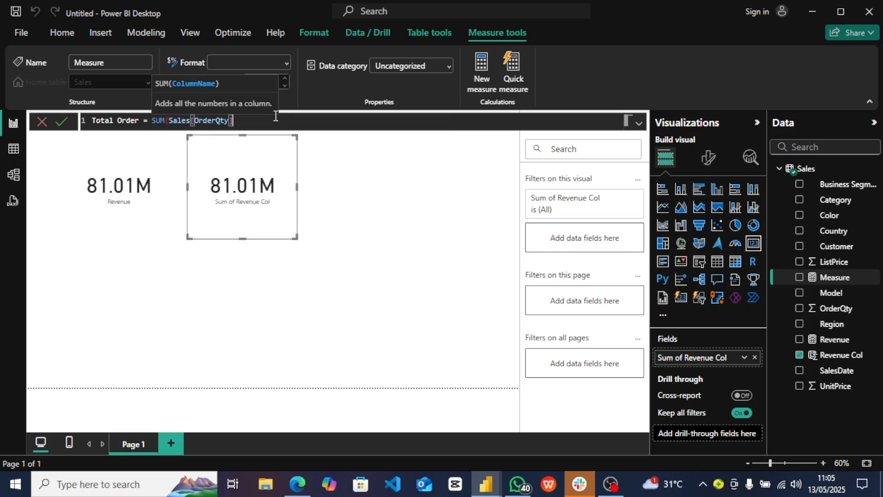
type(")")
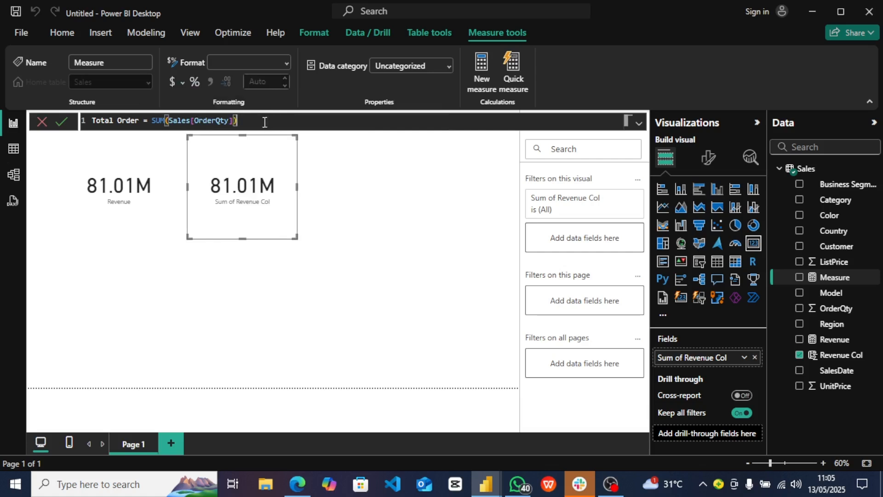
key("Return")
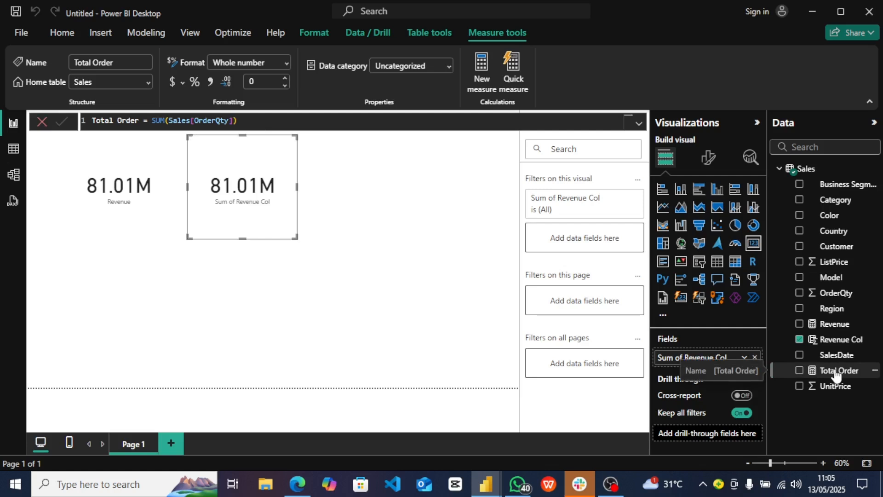
Add a card showing the Total Order measure and position it below the Revenue card
left_click(403, 299)
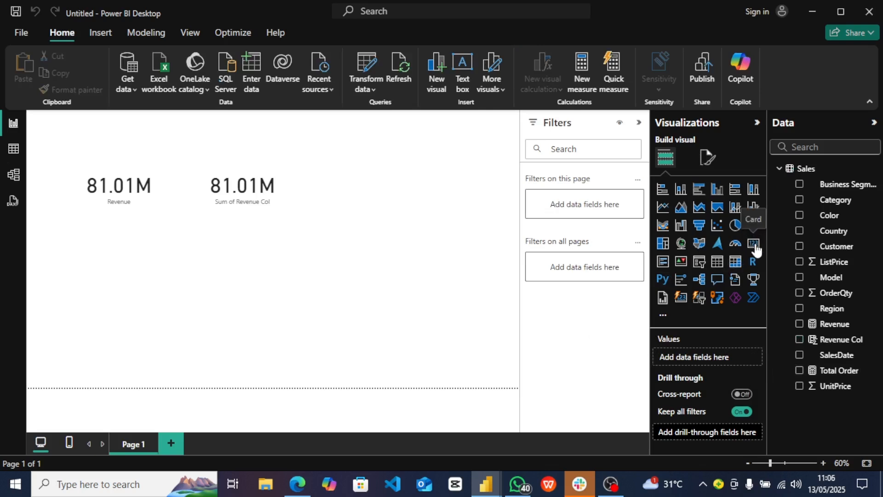
left_click(755, 246)
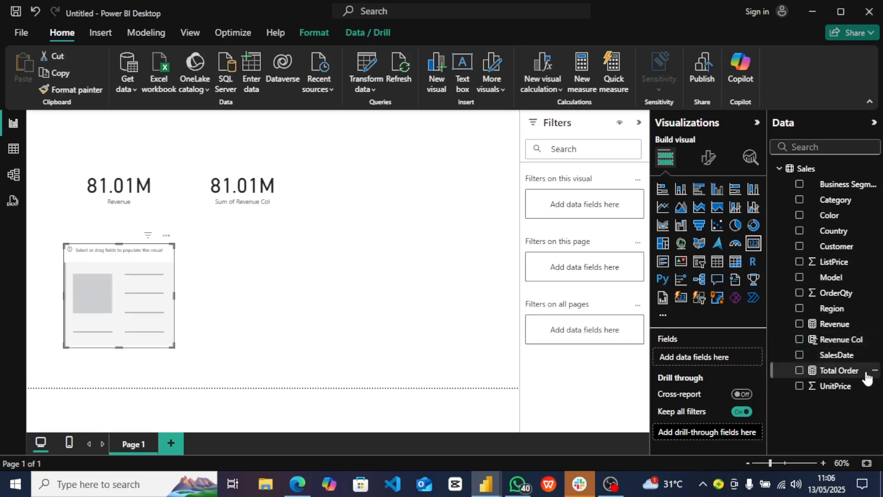
left_click_drag(853, 371, 742, 362)
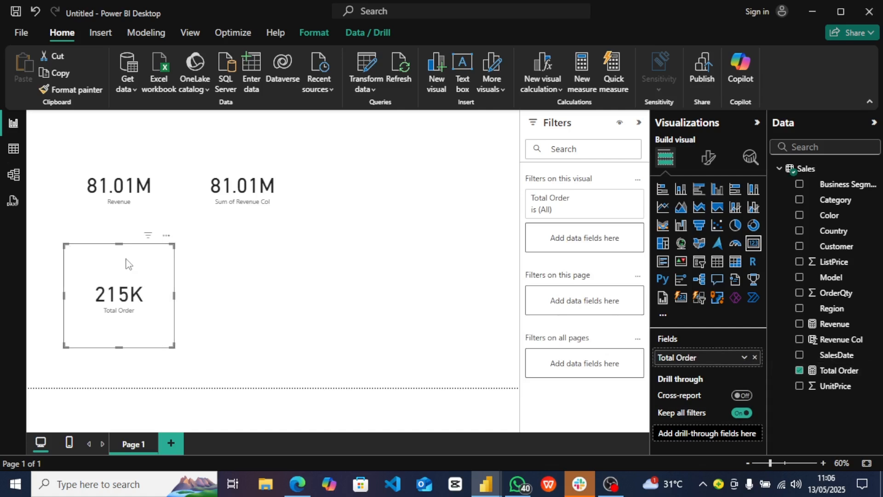
left_click_drag(126, 262, 115, 253)
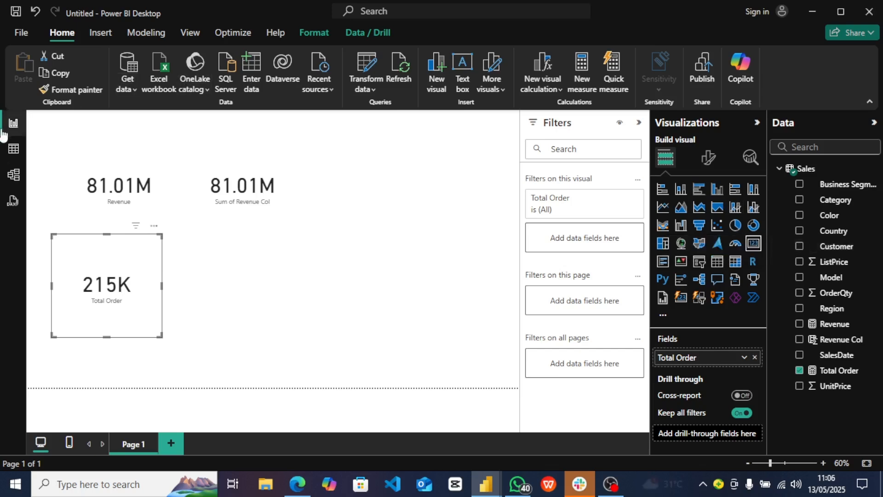
Look over the Sales table's rows, return to the report and start a new measure named Total Customer
left_click(13, 147)
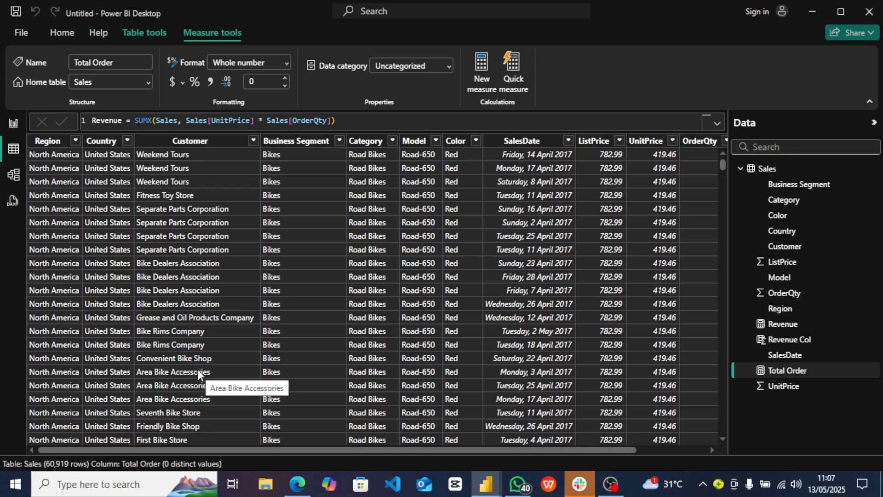
left_click(14, 125)
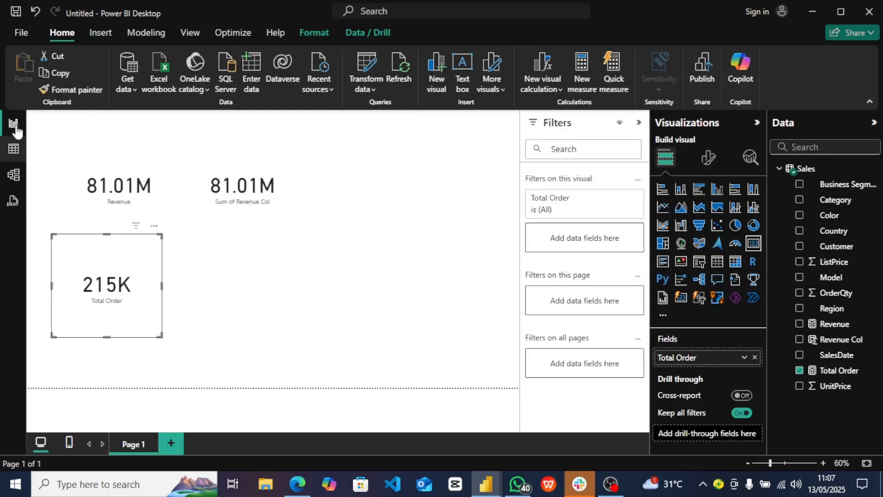
left_click(293, 300)
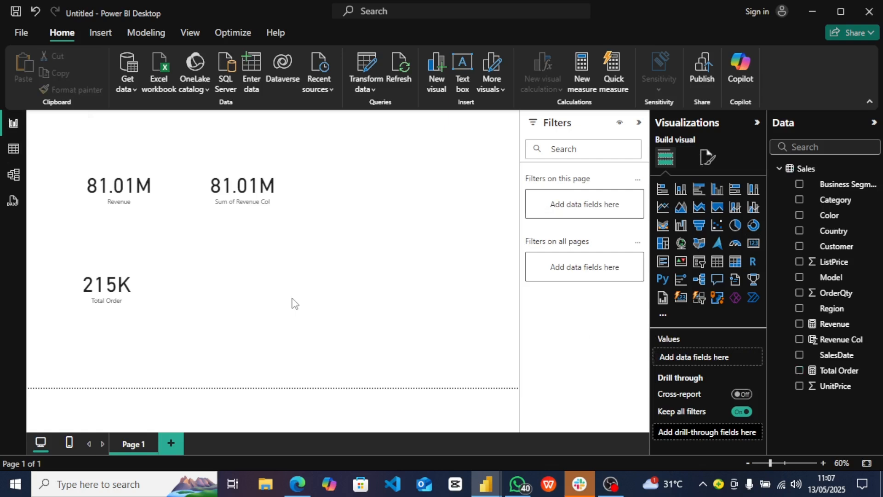
left_click(584, 69)
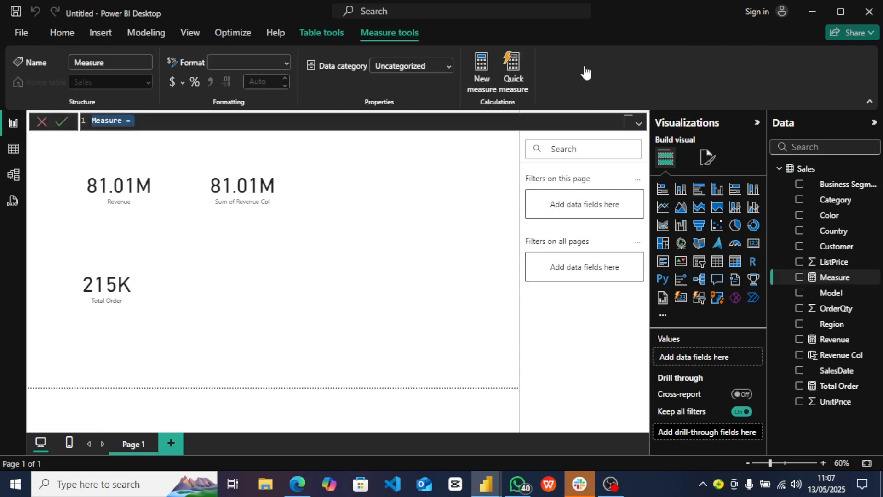
key("BackSpace")
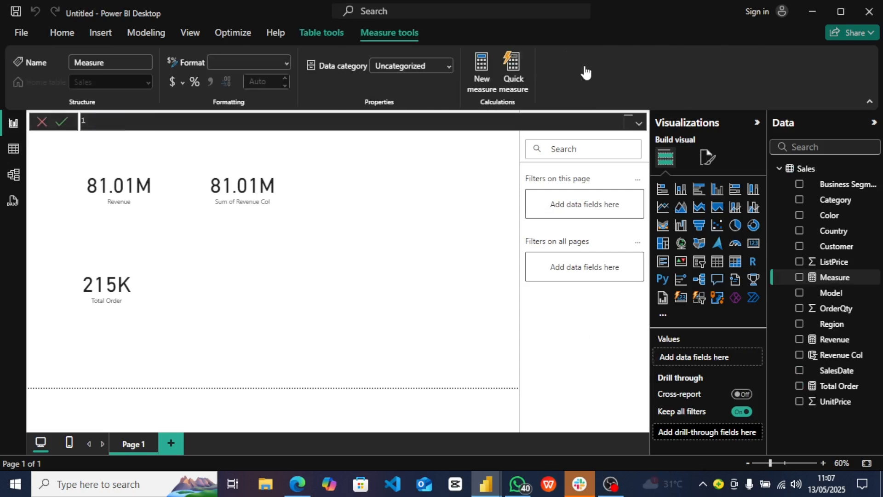
type("Total ")
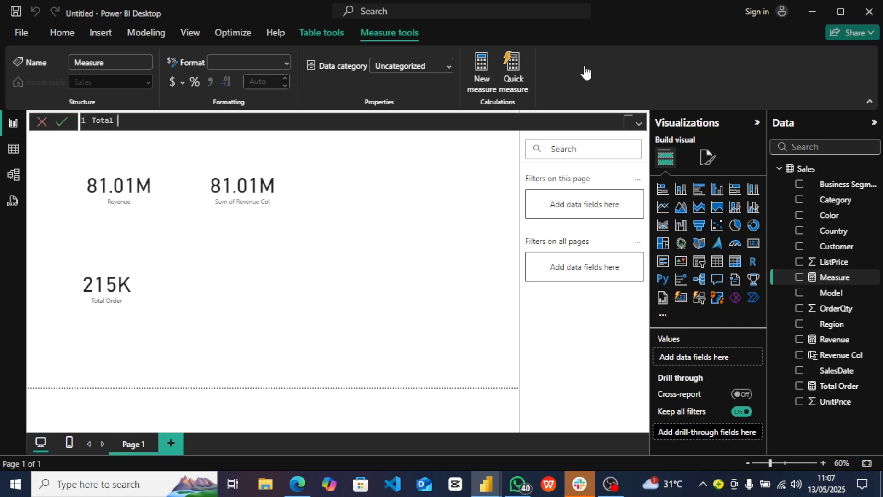
type("Customer =")
Complete the Total Customer measure's formula as DISTINCTCOUNT(Sales[Customer]) and commit it
type("Di")
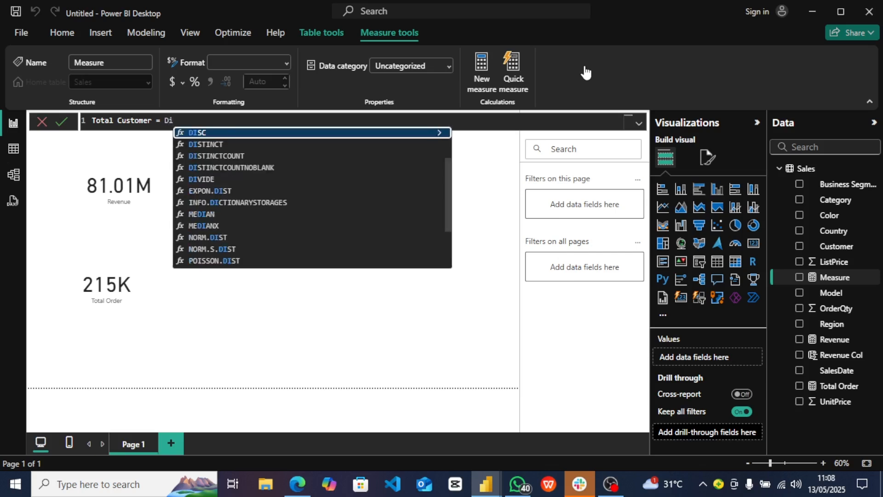
type("s")
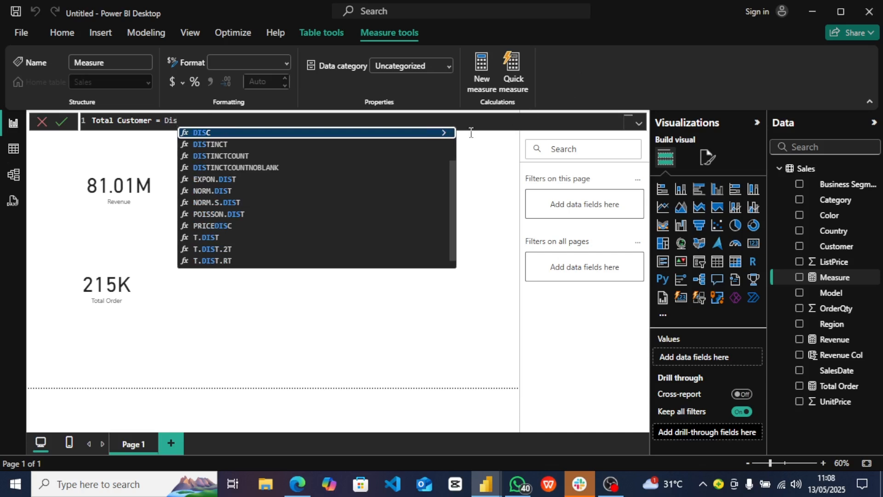
left_click(366, 157)
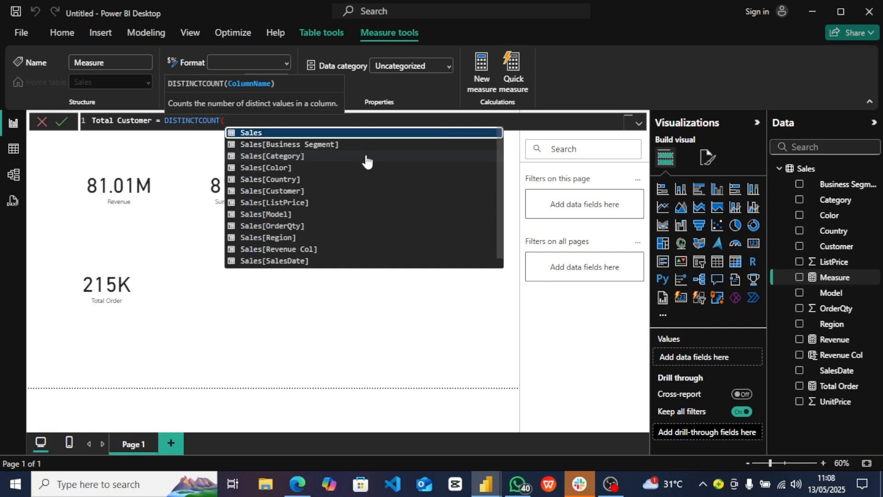
left_click(328, 191)
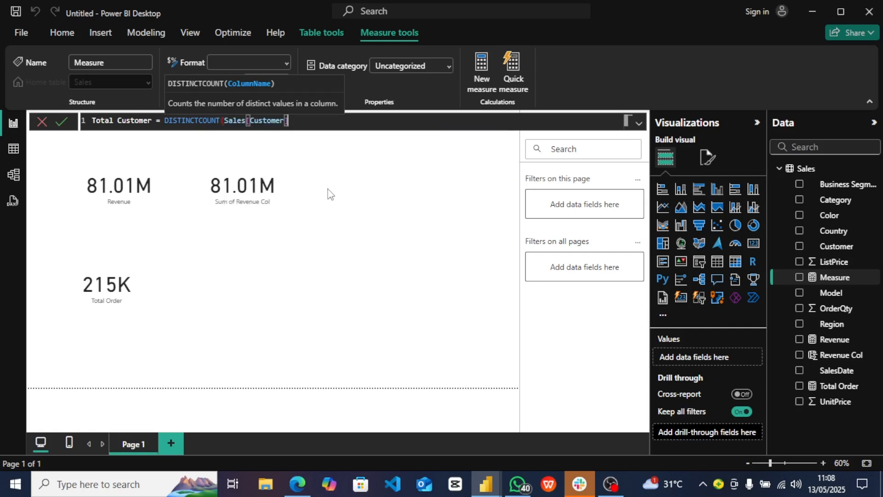
type(")")
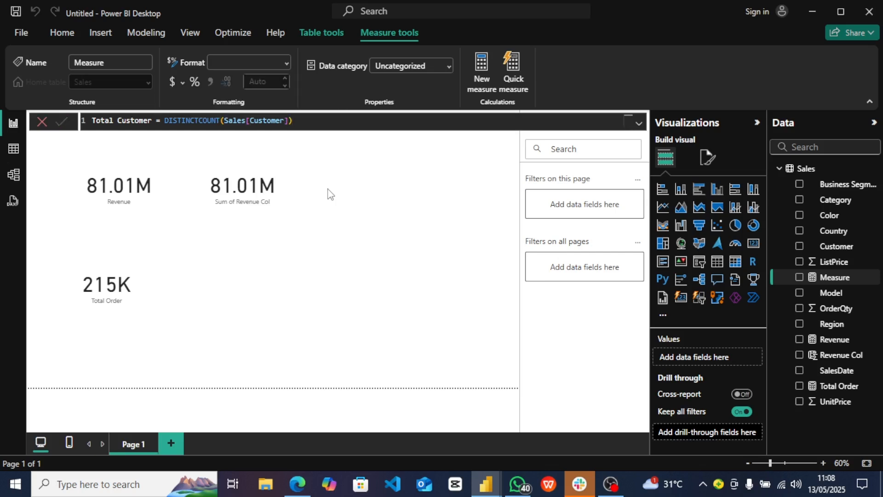
key("Return")
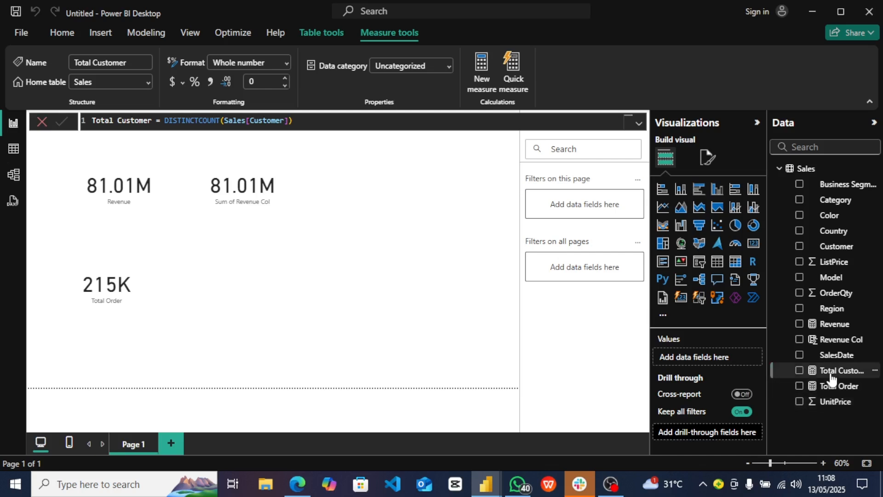
Add a card showing the Total Customer measure beside the Total Order card
left_click(757, 249)
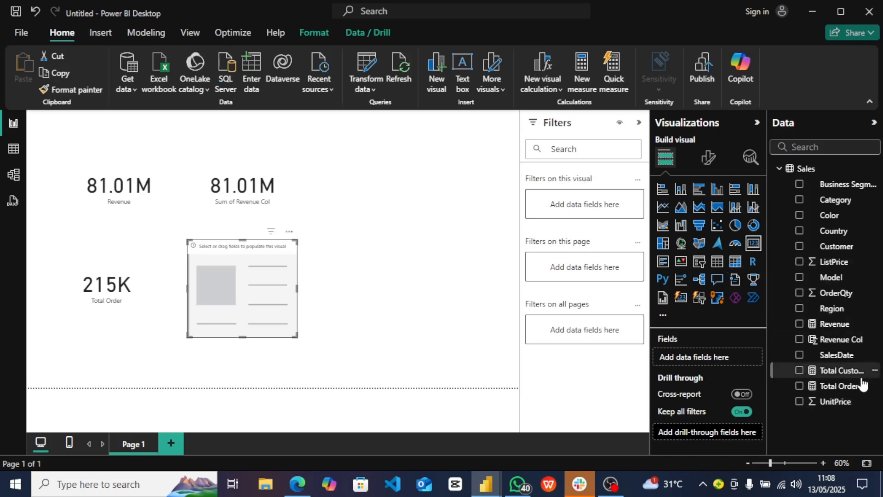
left_click_drag(860, 372, 751, 358)
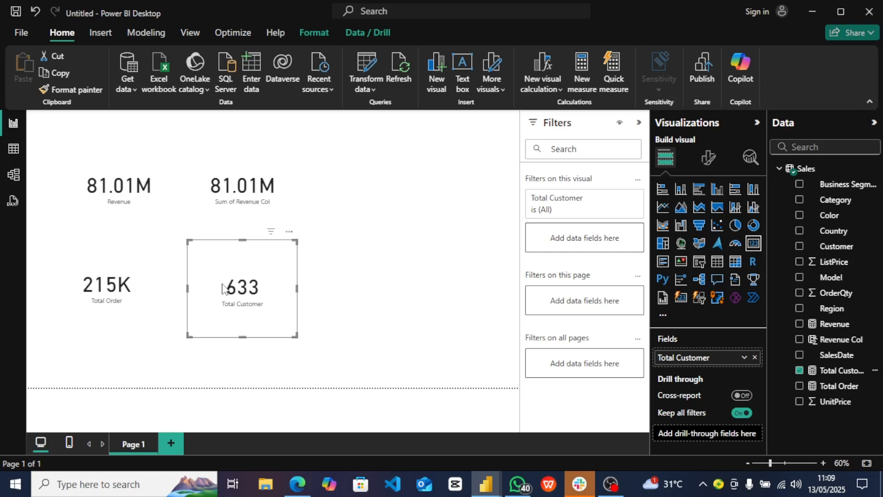
Check the Sales table's price and quantity columns, return to the report and start a new measure named Expected Revenue
left_click(14, 148)
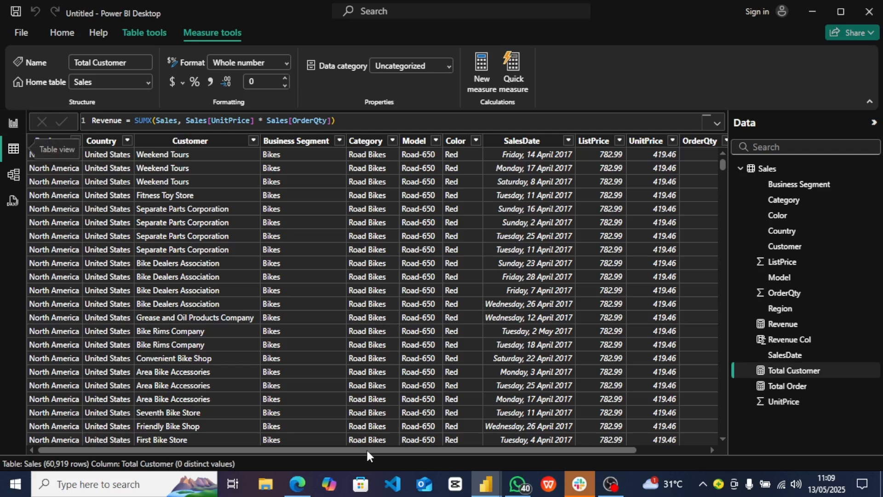
left_click_drag(367, 451, 526, 442)
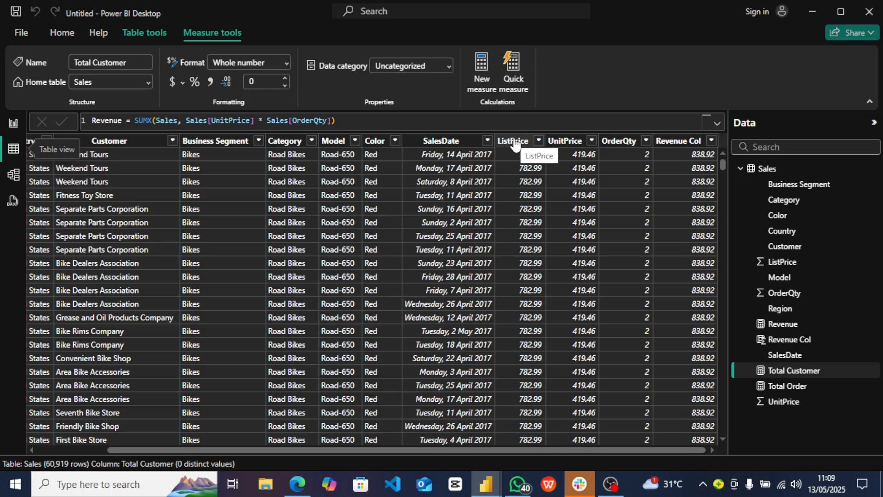
left_click(13, 123)
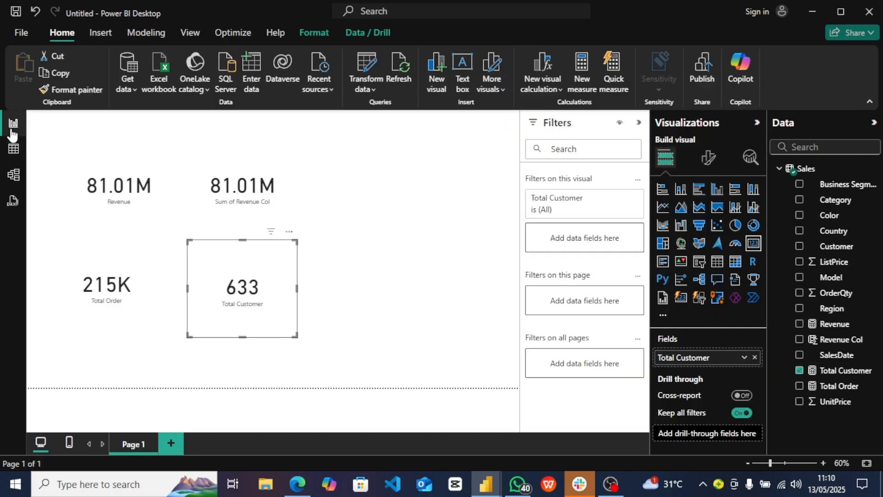
left_click(586, 83)
key("BackSpace")
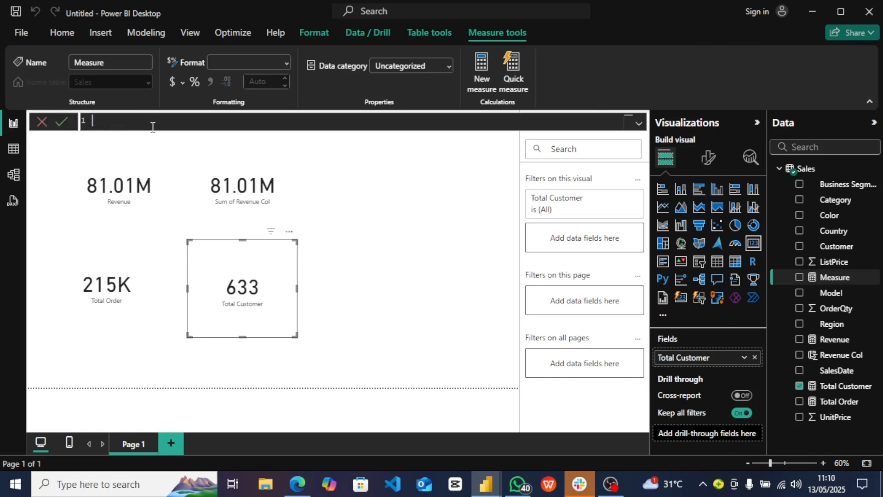
type("Es")
key("BackSpace")
type("xpected Revenue = SUM")
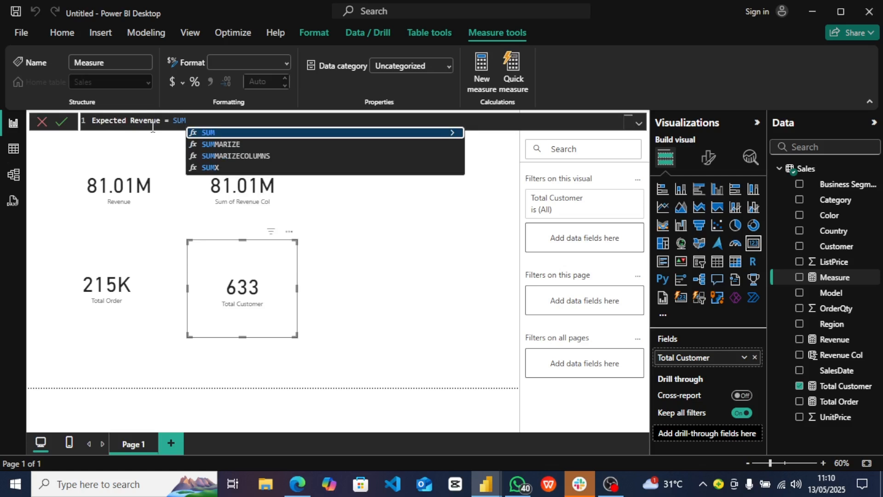
Complete the Expected Revenue measure's formula as SUMX(Sales, Sales[ListPrice]*Sales[OrderQty]) and commit it
type("X(")
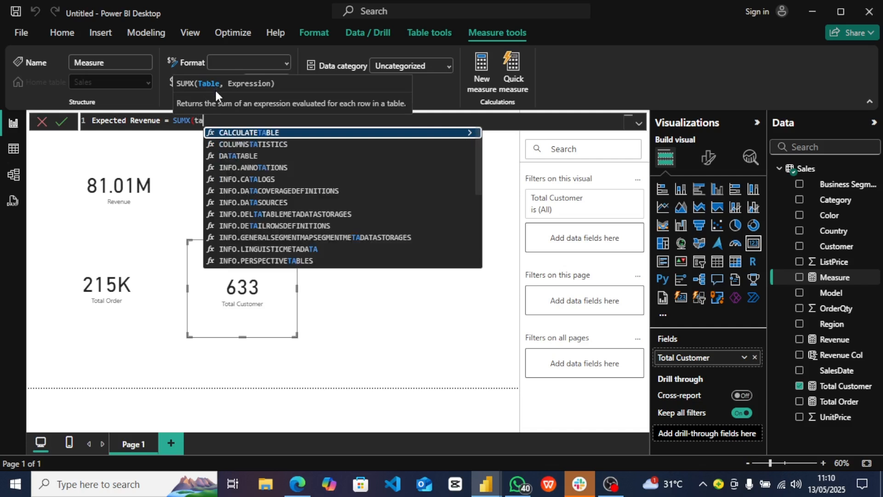
type("t")
key("BackSpace")
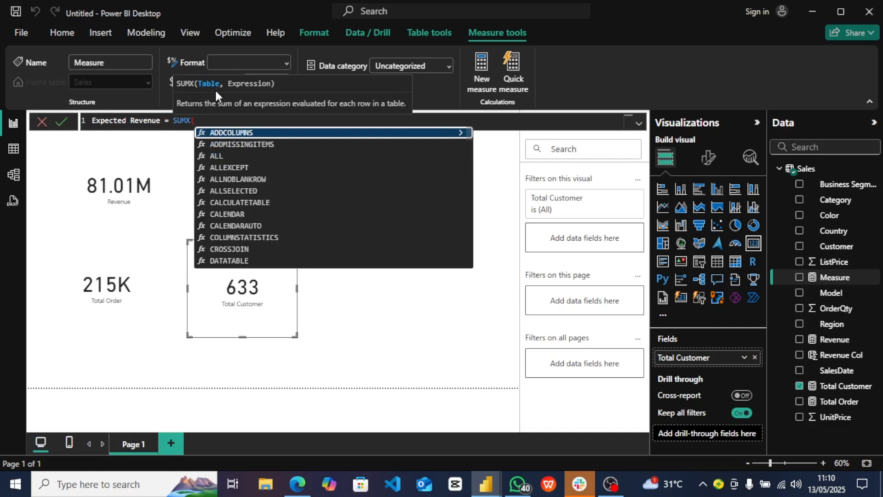
type("sal")
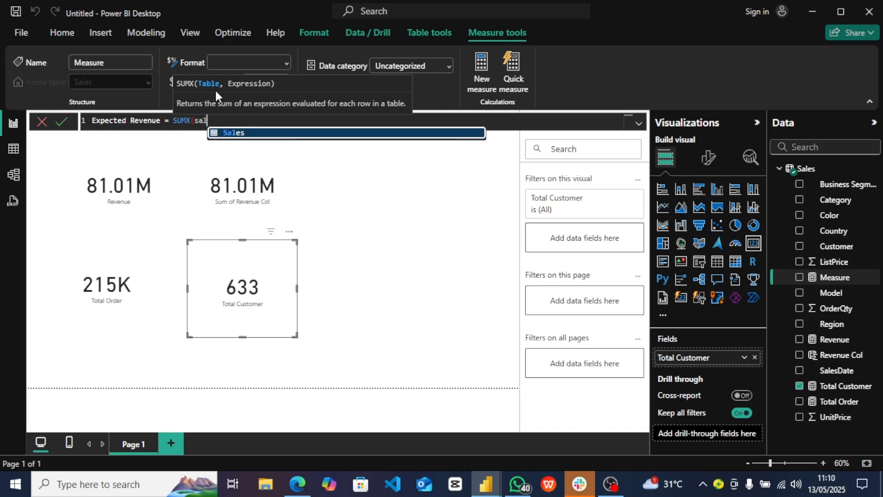
left_click(242, 134)
type(",")
type(" Sa")
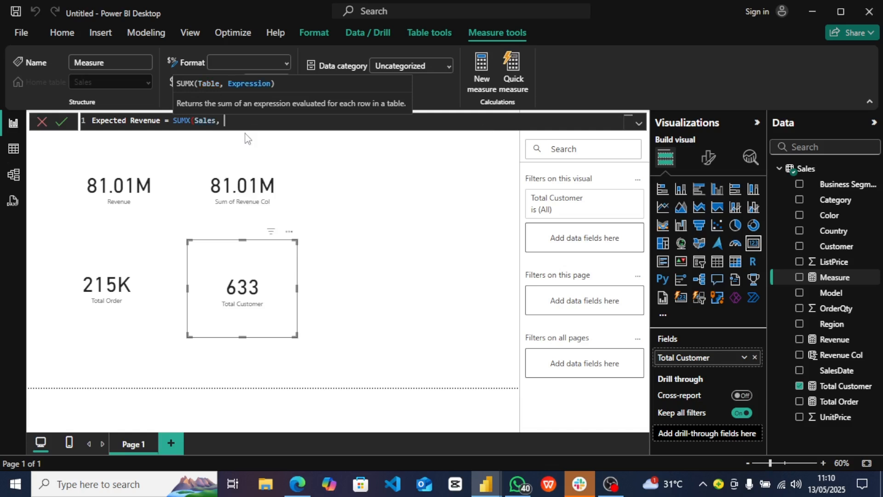
type("les[List")
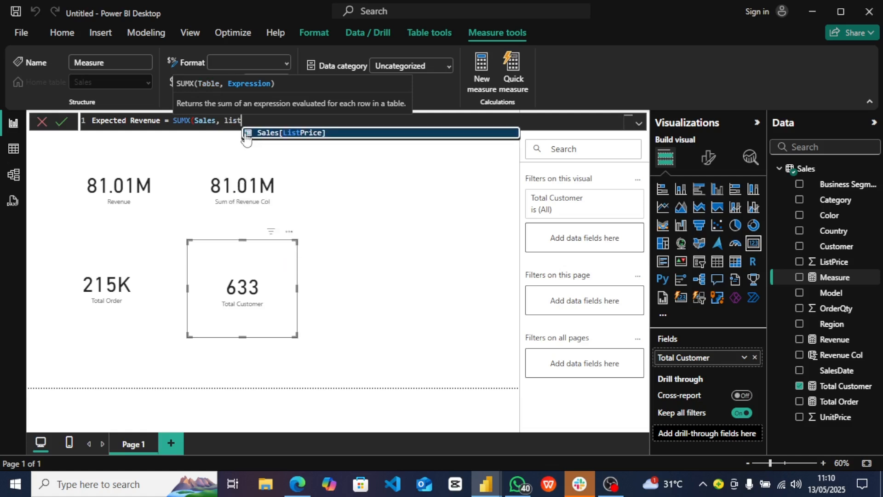
left_click(257, 132)
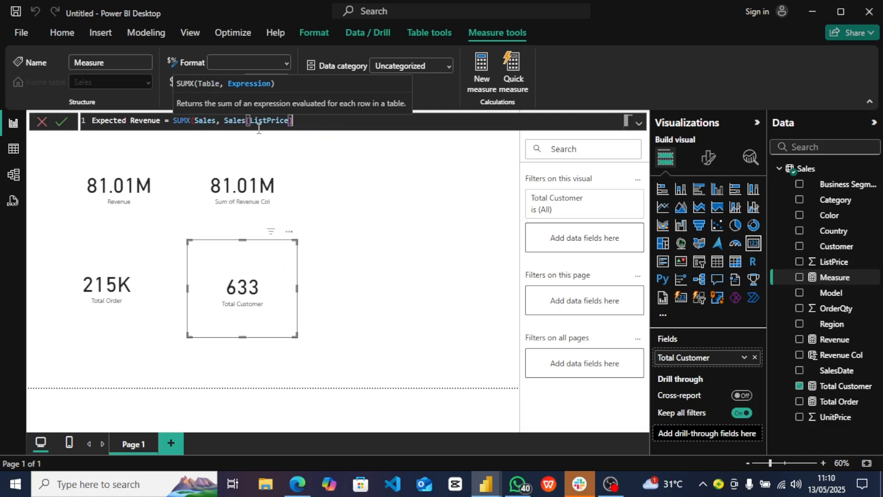
type("*orde")
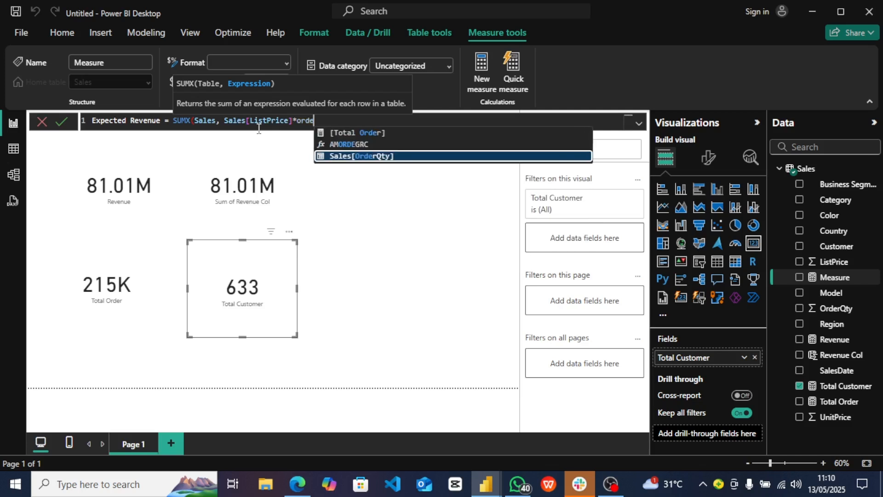
left_click(356, 158)
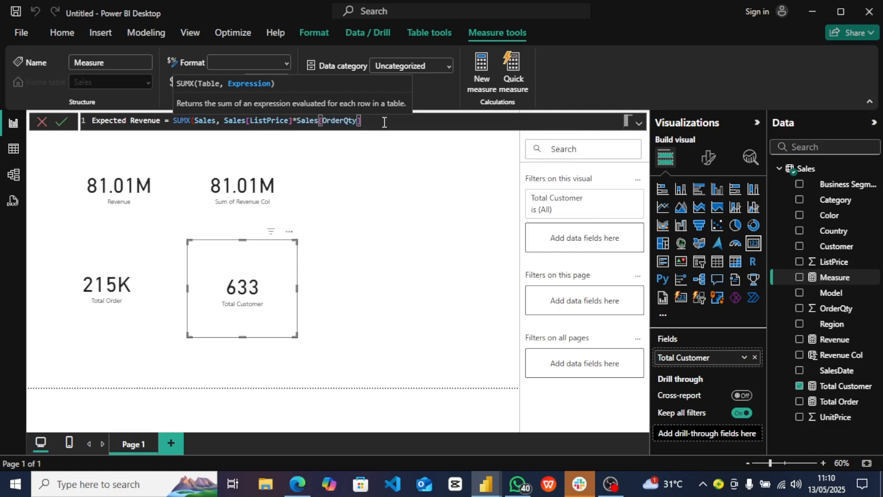
type(")")
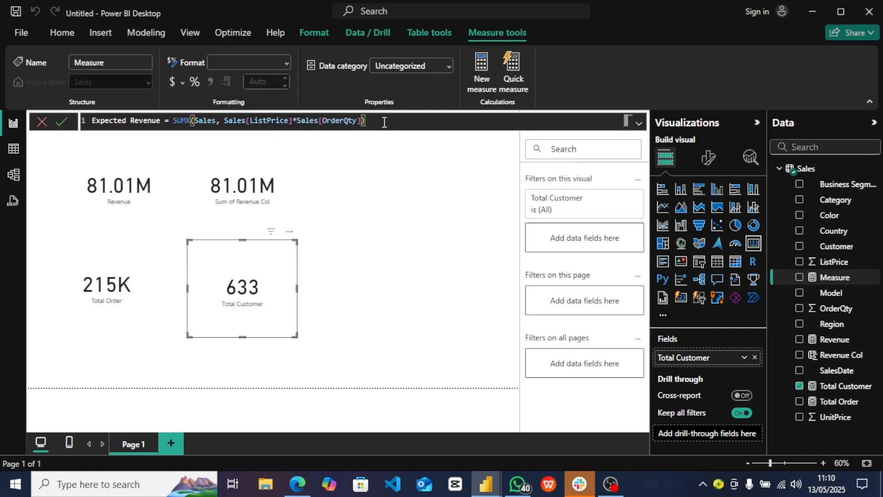
key("Return")
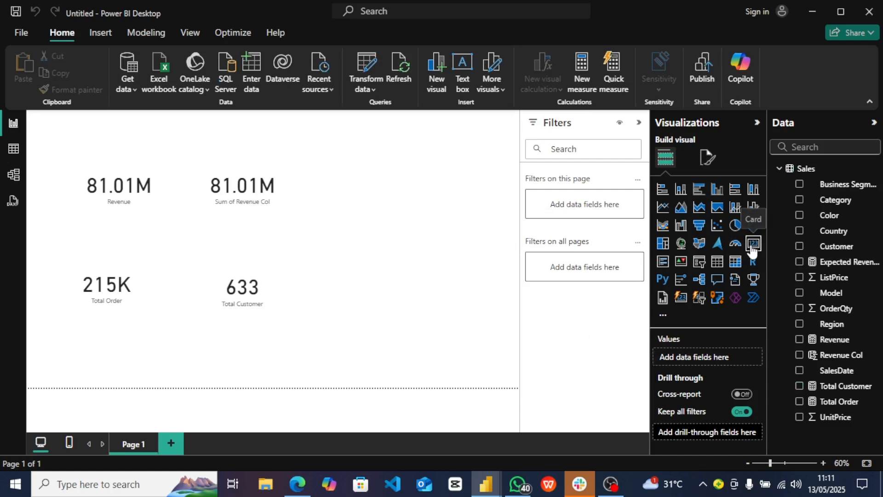
Add a card showing the Expected Revenue measure and deselect it
left_click(752, 247)
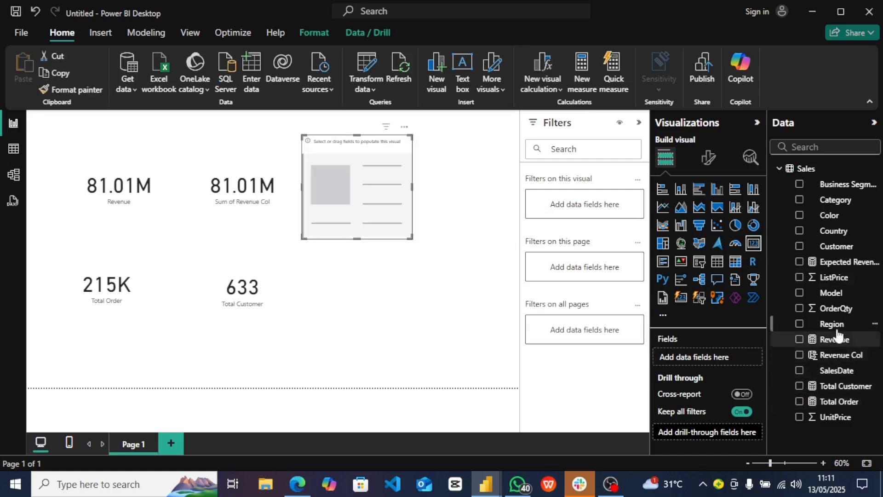
left_click_drag(840, 272, 739, 362)
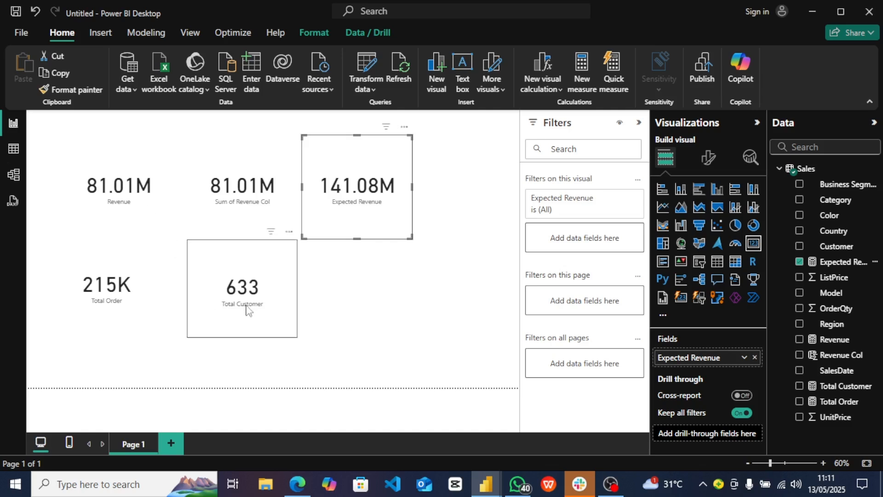
left_click(374, 284)
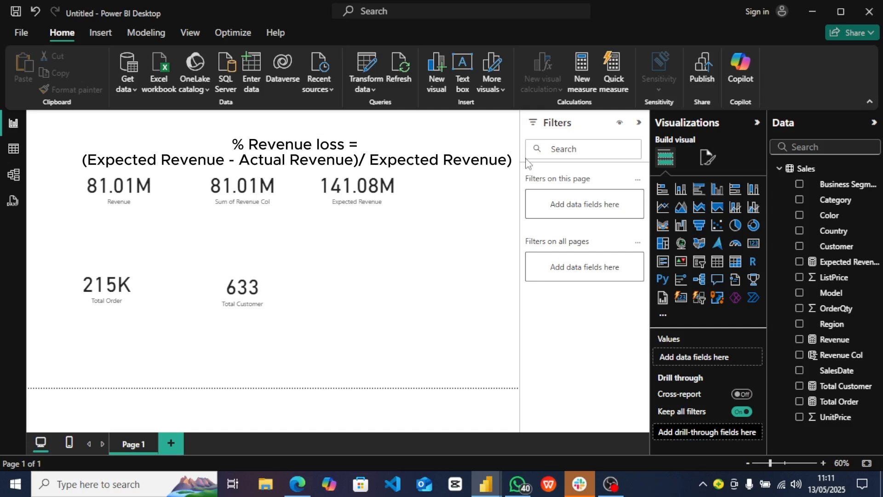
Start a new measure named % Revenue Loss with the expression [Expected Revenue] - [Revenue]
left_click(572, 68)
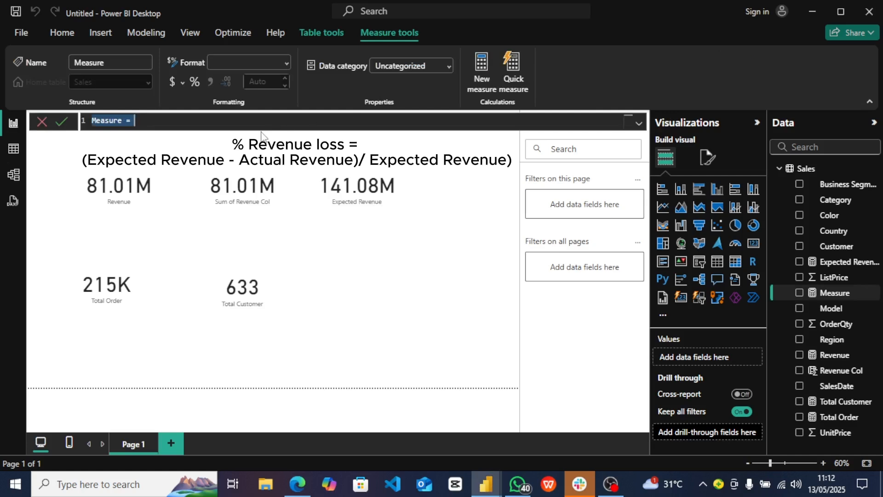
key("BackSpace")
type("% ")
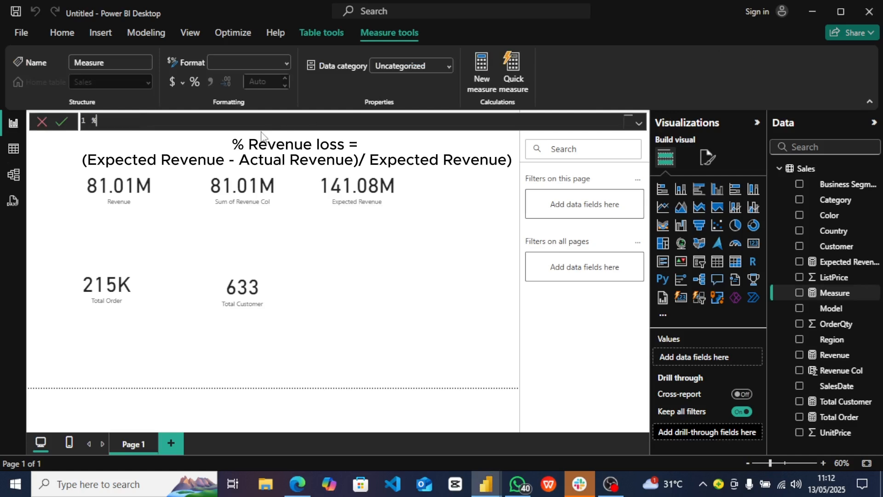
type("Revenue Loss =")
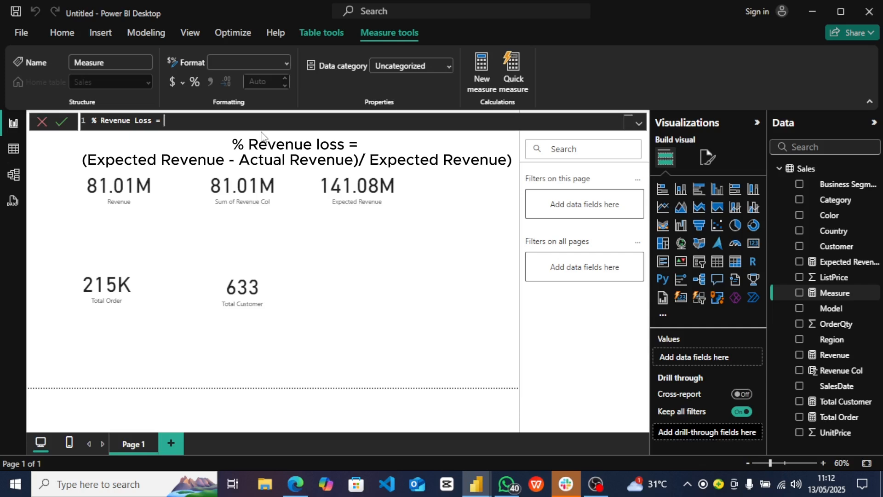
type("[")
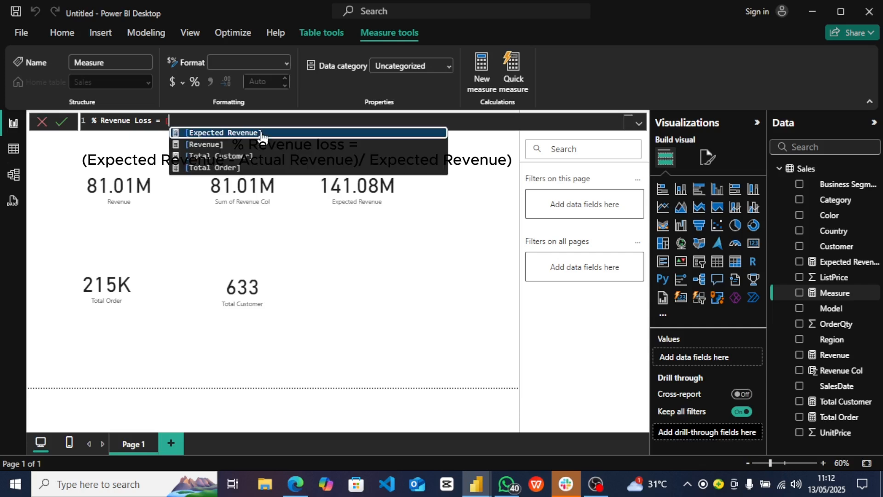
left_click(261, 134)
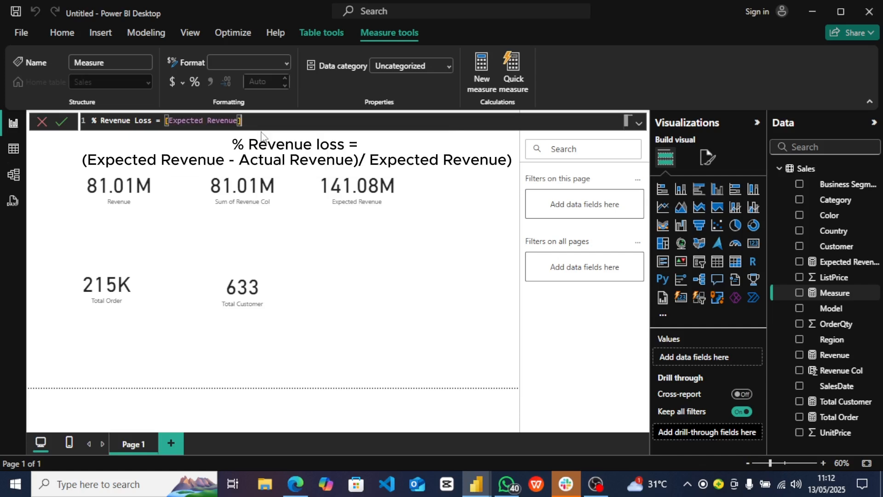
type("- [")
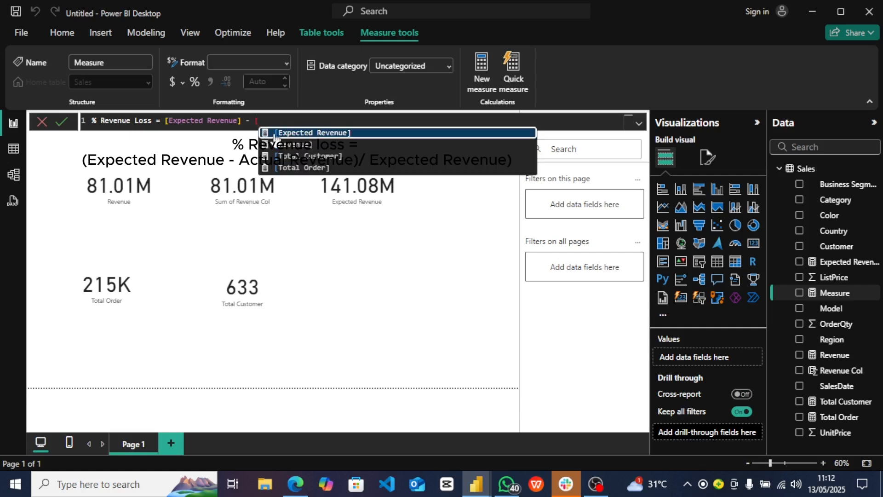
left_click(299, 146)
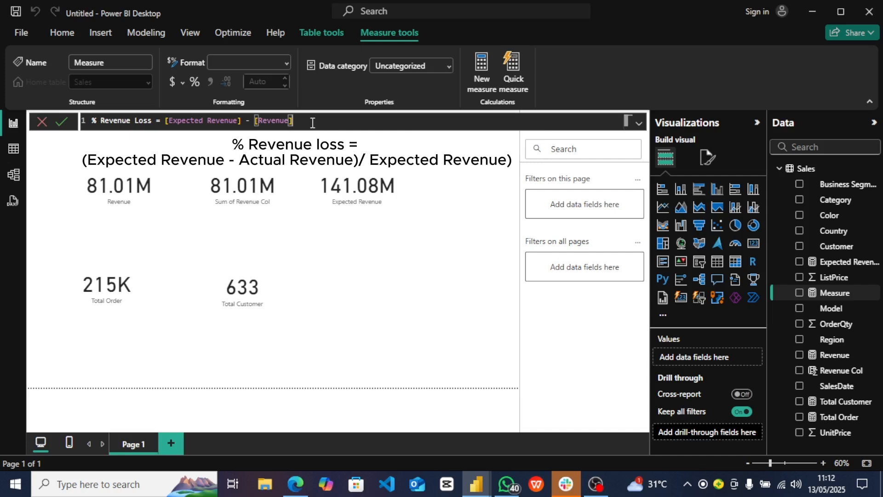
Enclose the % Revenue Loss formula's difference in parentheses, divide it by [Expected Revenue] and commit the measure
type(")")
left_click(166, 120)
type("(")
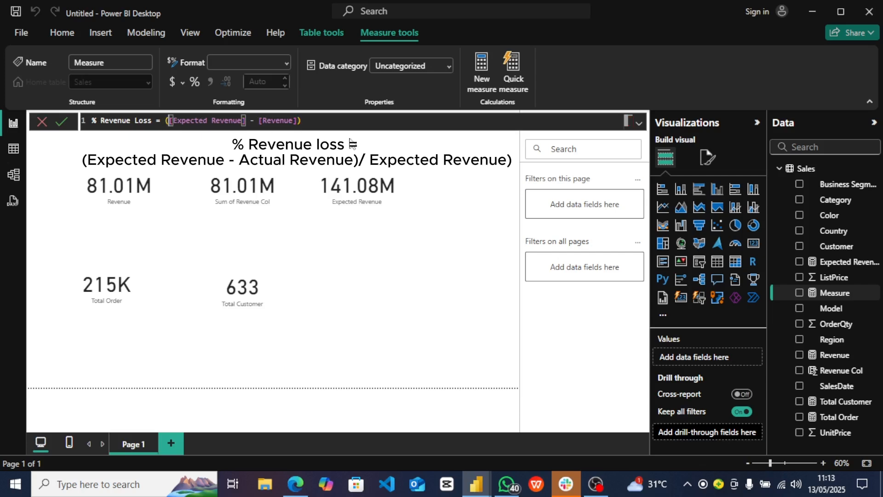
left_click(317, 122)
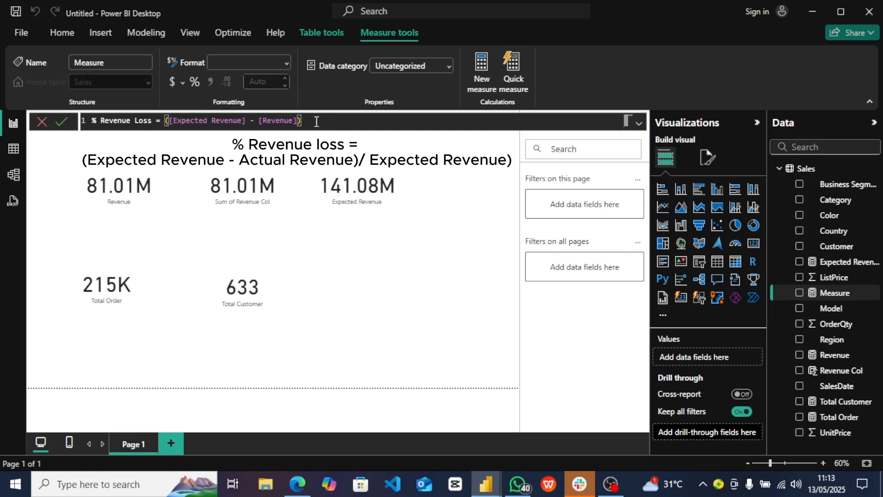
type("/e")
key("BackSpace")
type("[")
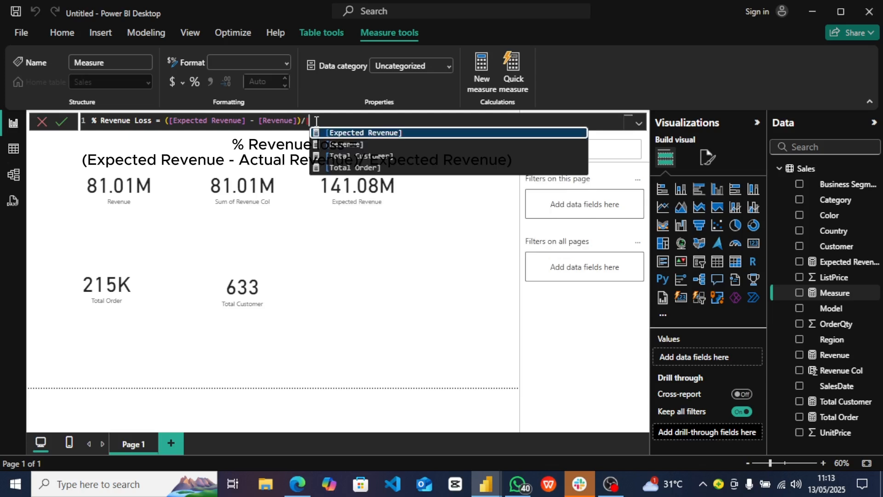
left_click(337, 133)
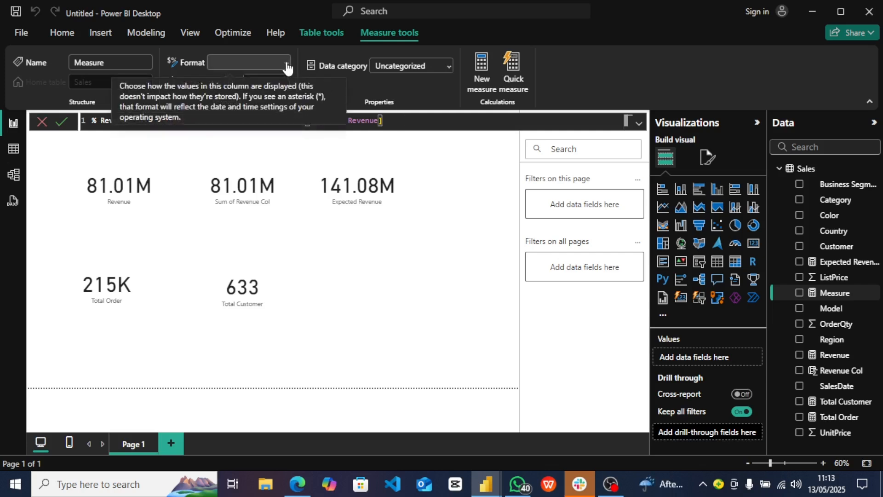
key("Return")
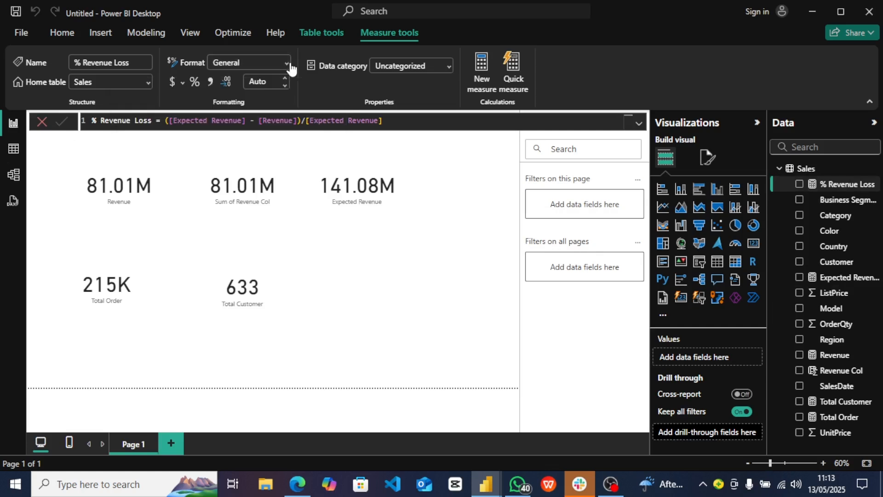
Format the % Revenue Loss measure as Percentage with 0 decimal places
left_click(288, 66)
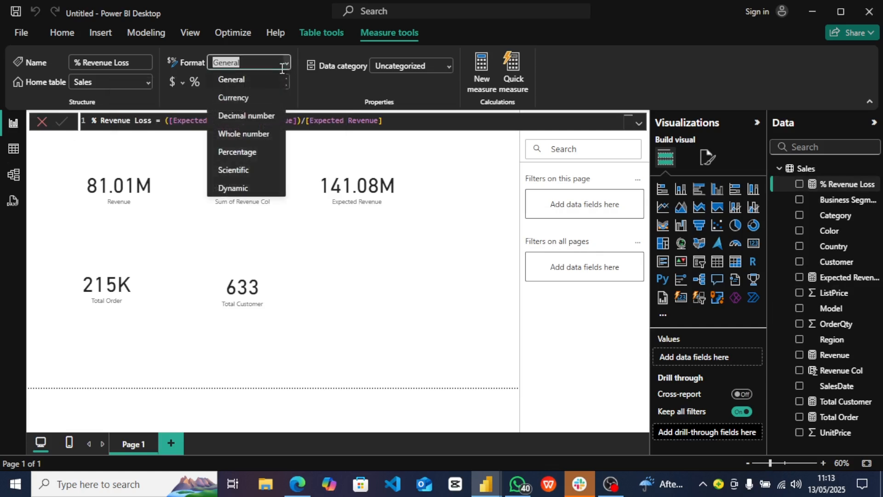
left_click(256, 155)
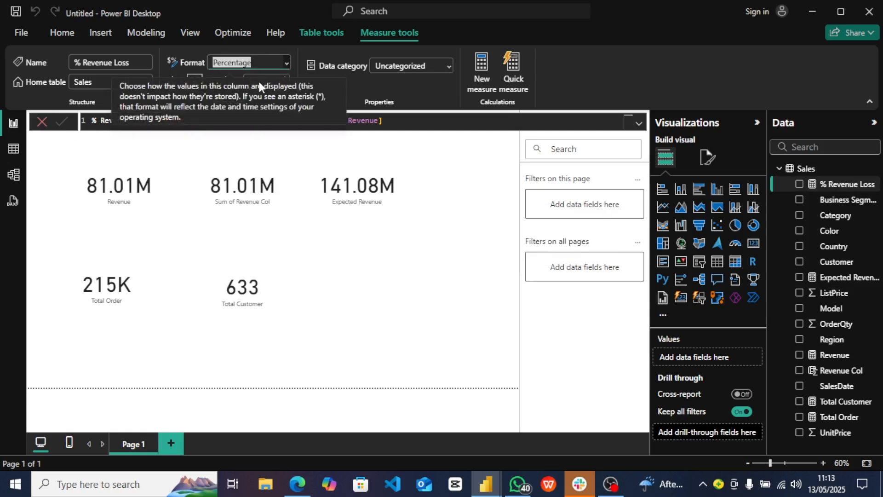
left_click(256, 82)
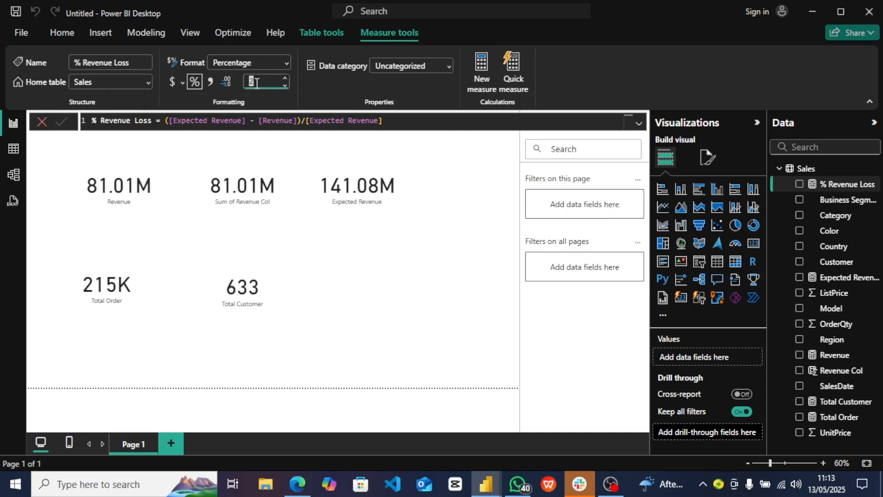
type("0")
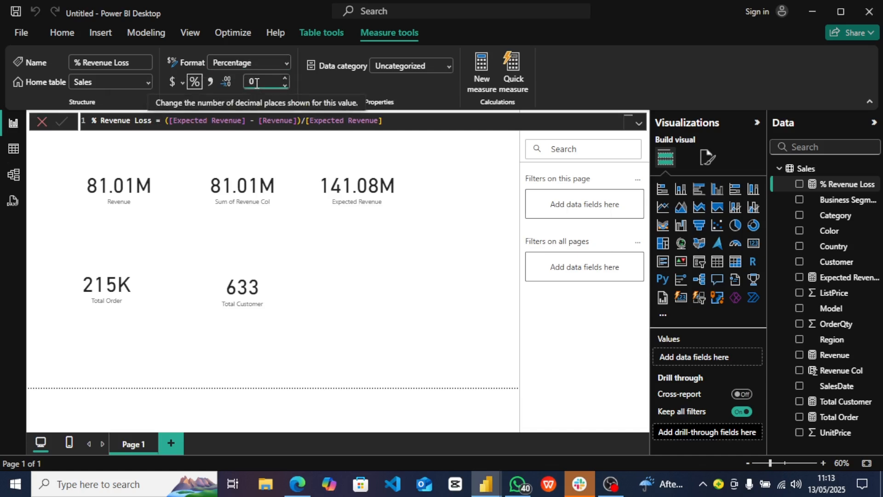
key("BackSpace")
type("2")
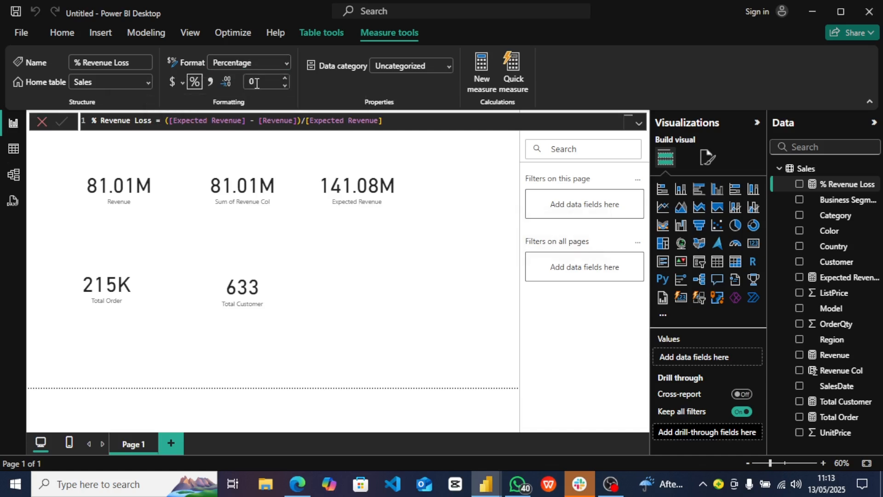
key("Return")
Add a card showing the % Revenue Loss measure below the Expected Revenue card
left_click(752, 244)
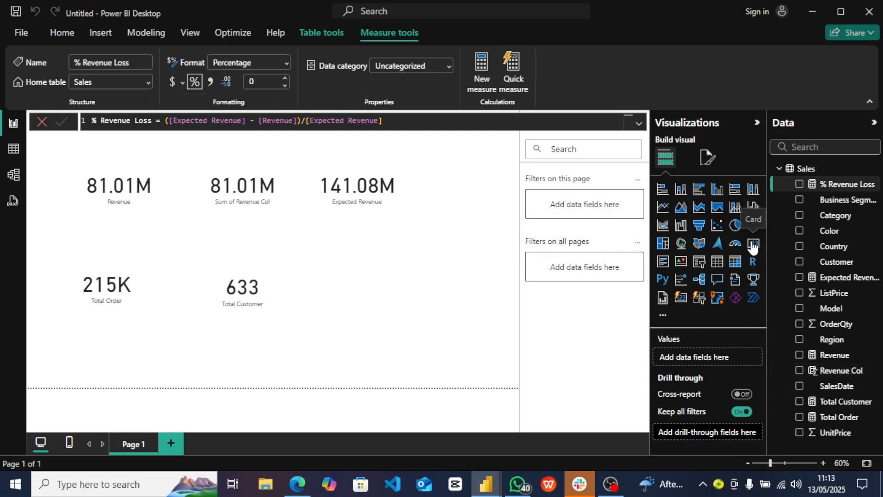
left_click(752, 245)
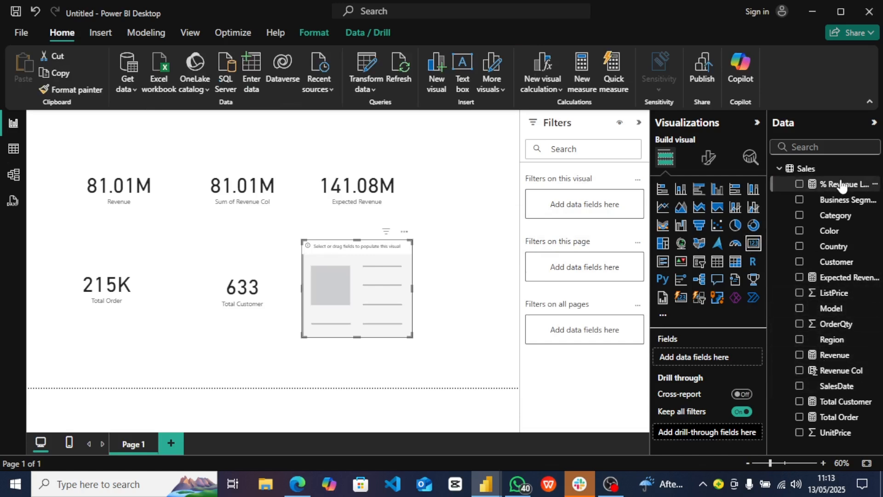
left_click_drag(841, 187, 725, 357)
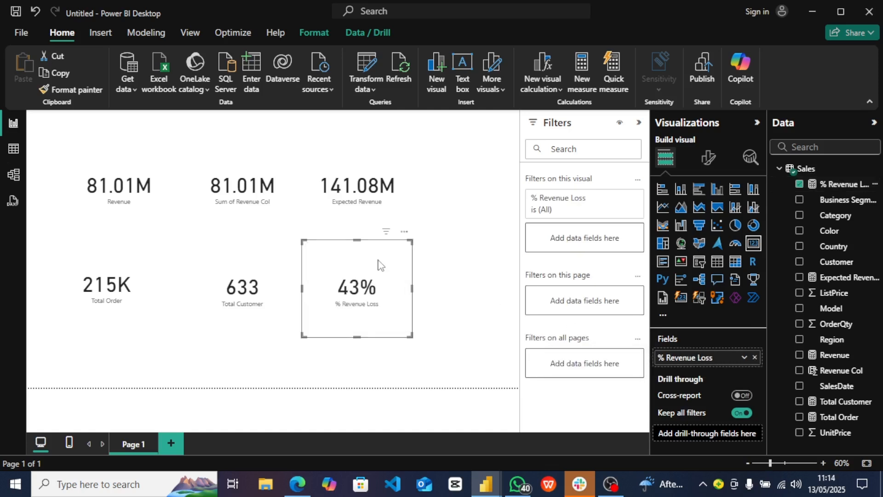